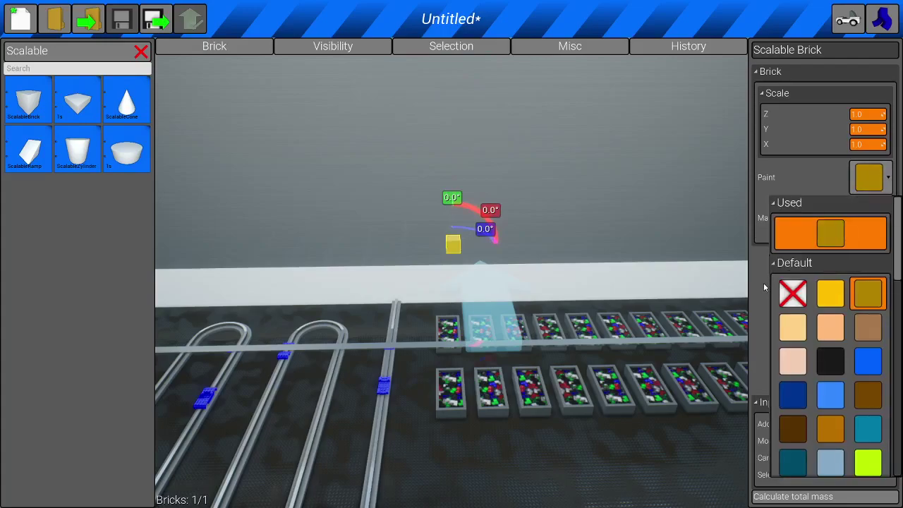
Paint the scalable brick in the default colour Grey D.
scroll(847, 381, "down", 5)
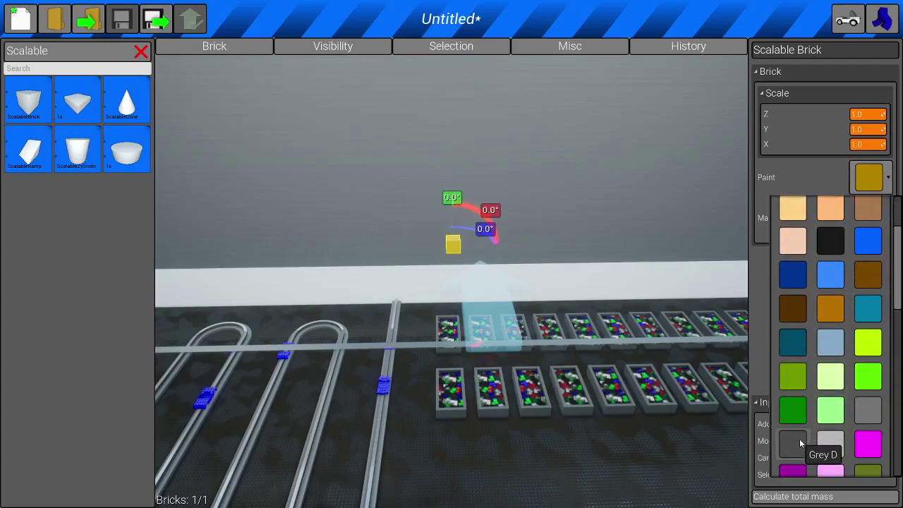
left_click(799, 439)
key("w")
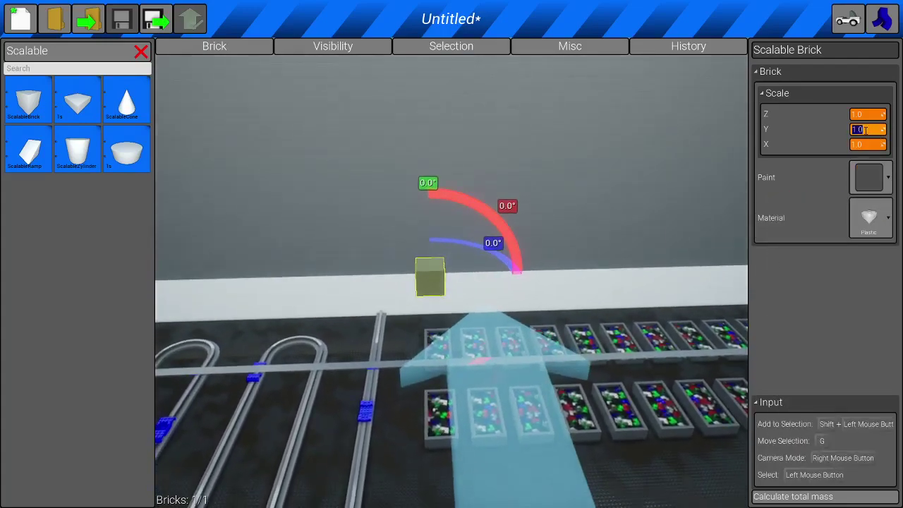
Scale the brick to 14 in both Y and X to form a flat base plate.
type("14")
key("Return")
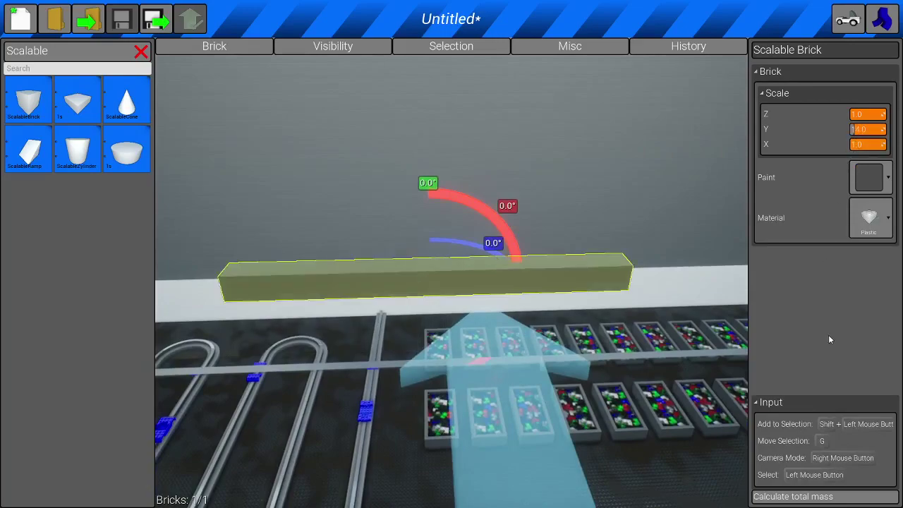
left_click(855, 147)
type("14")
key("Return")
key("s")
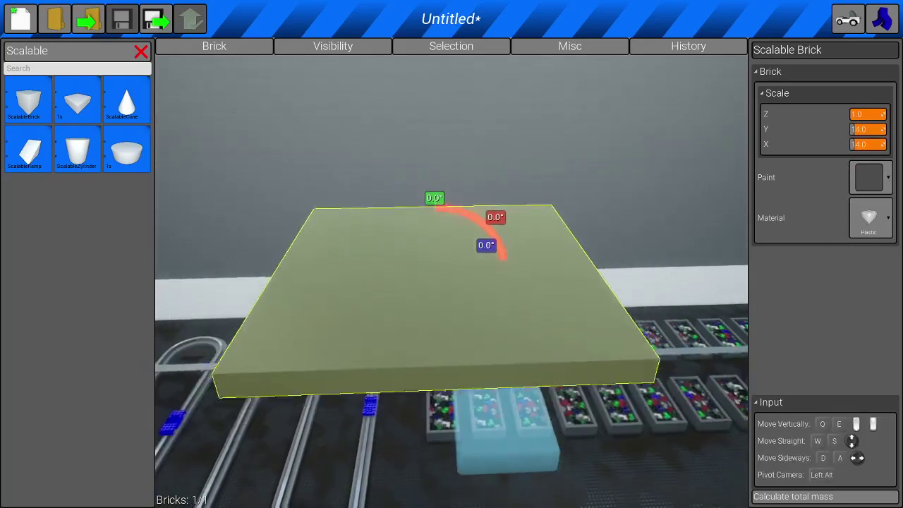
Place an Actuator 1x 1x 1s Bottom on the base plate near its far edge.
left_click(142, 52)
left_click(27, 99)
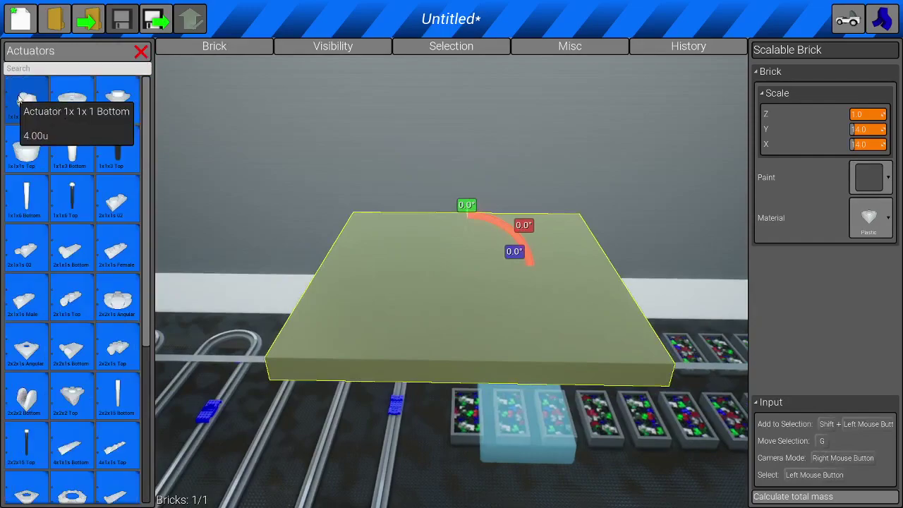
left_click(71, 102)
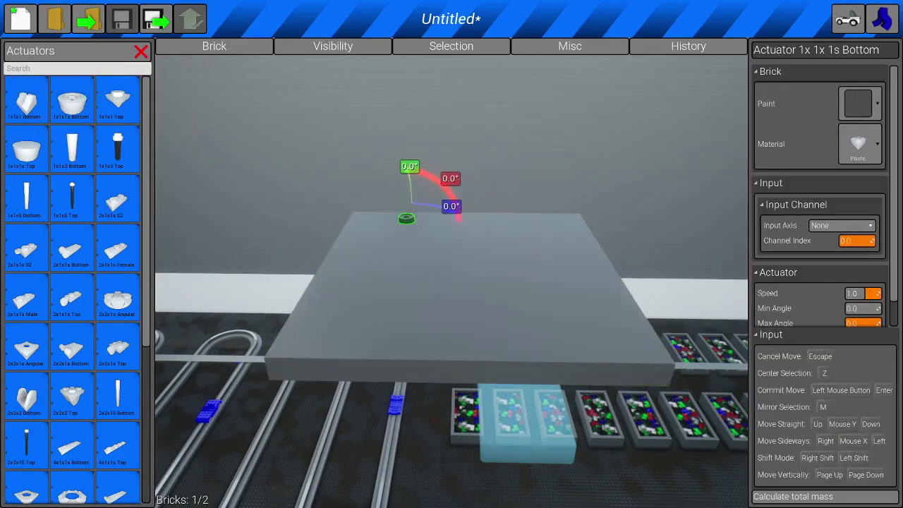
left_click(598, 262)
right_click(598, 263)
Set the actuator to the Custom input axis, channel index 1 and max angle 90, and mount an Actuator 1x 1x 1s Top on it.
key("w")
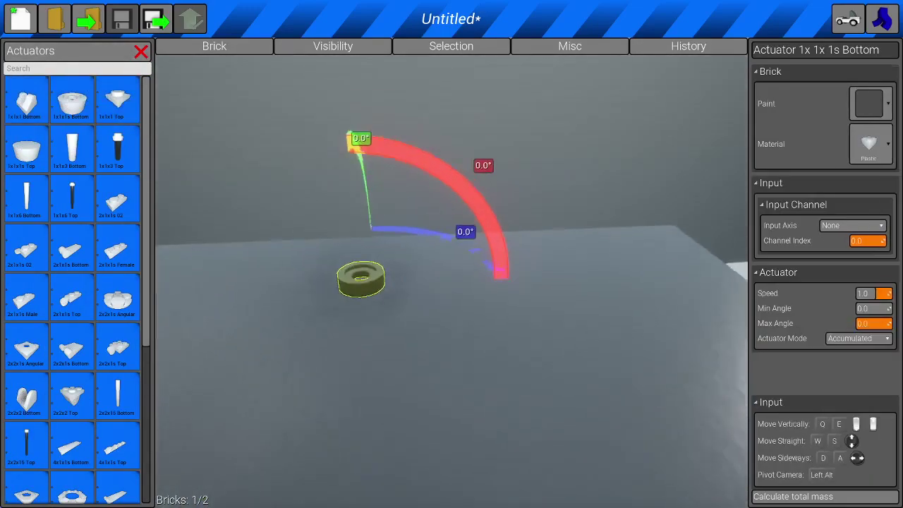
left_click(858, 225)
scroll(852, 378, "down", 5)
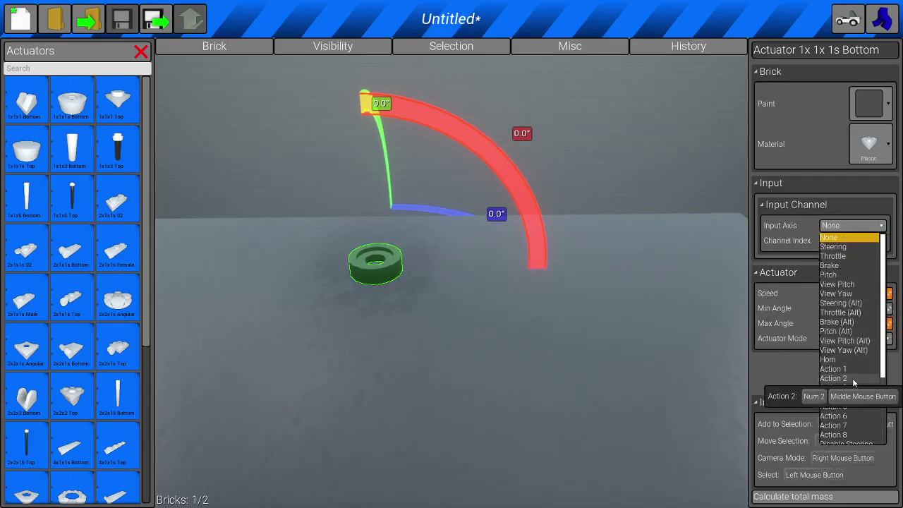
left_click(844, 439)
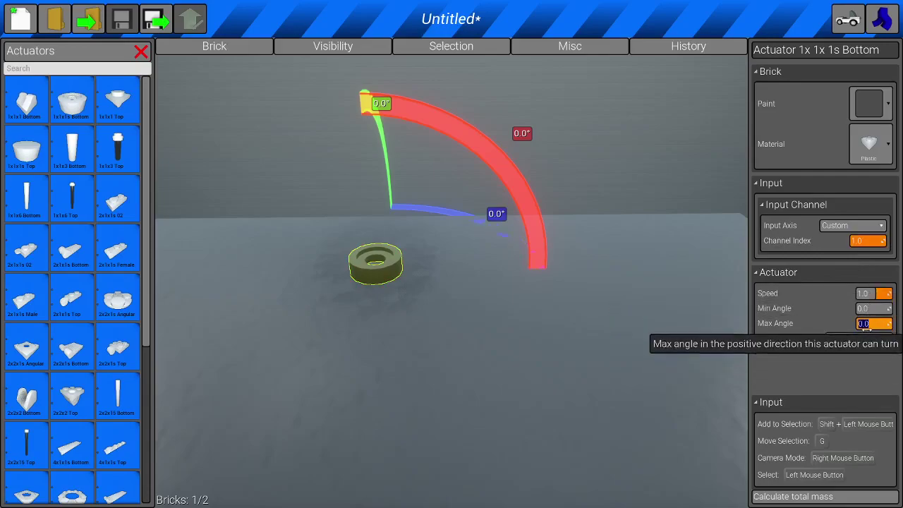
type("90")
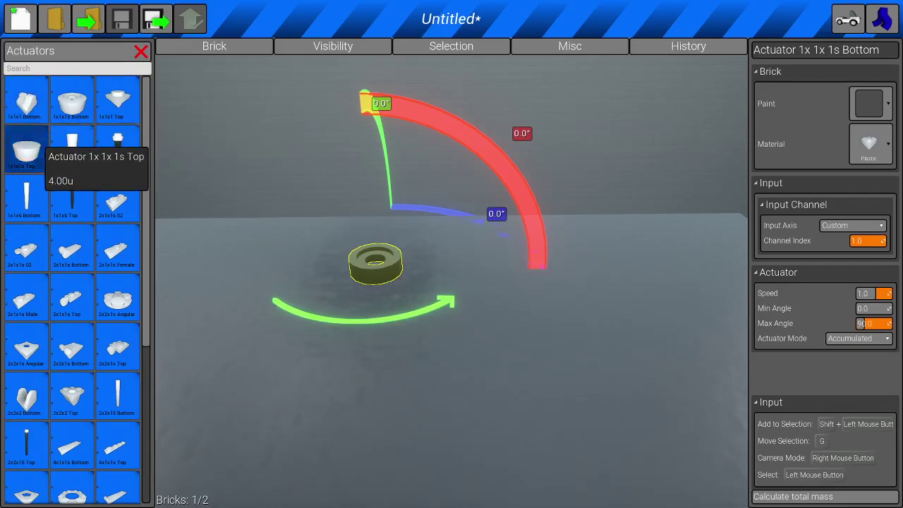
left_click(37, 141)
Place a Windowed Door L 3x 1x 4 on the actuator top, rotated -90° about the vertical axis.
left_click(139, 52)
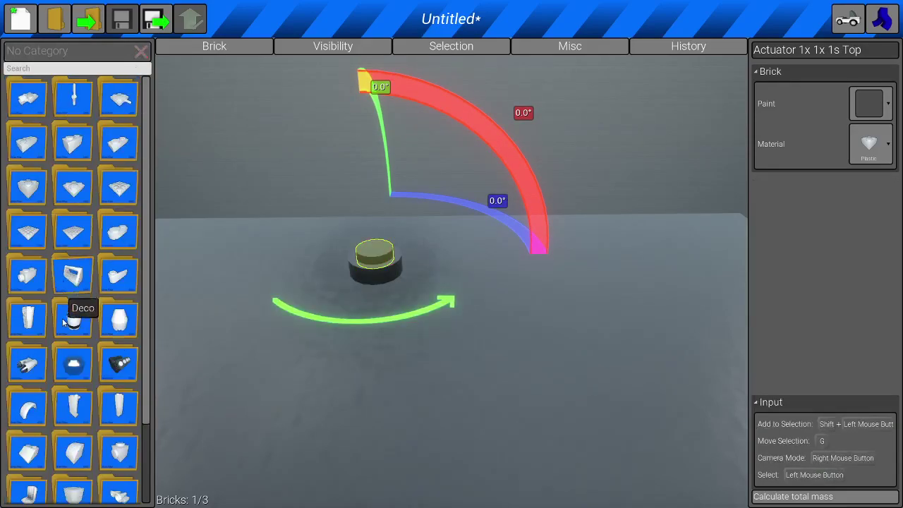
left_click(137, 289)
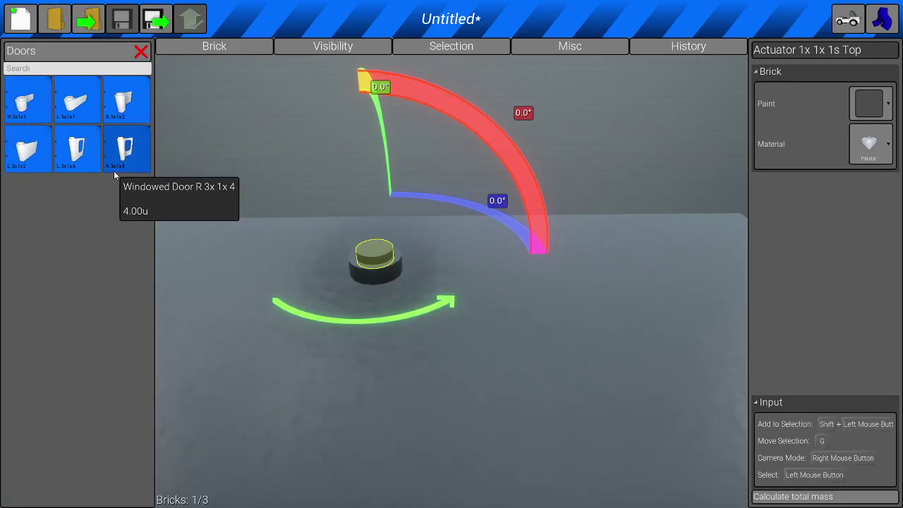
left_click(124, 159)
key("Escape")
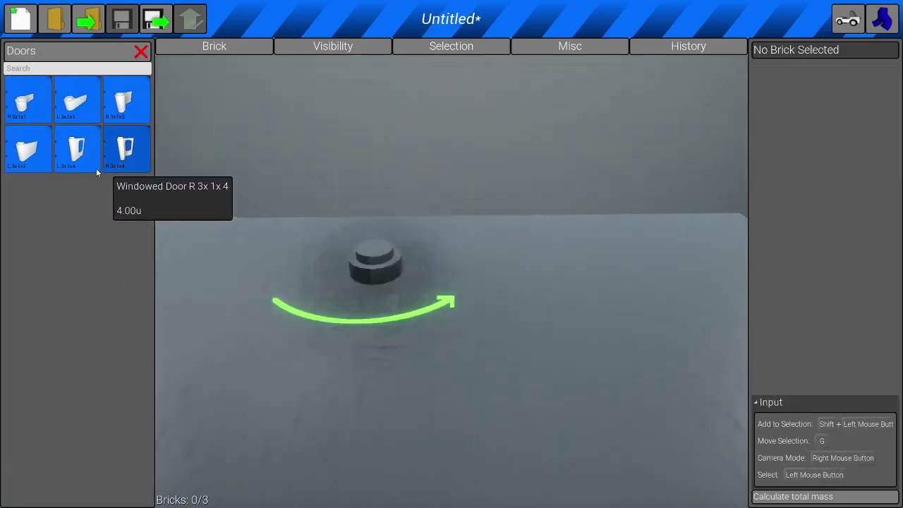
left_click(83, 154)
key("a")
key("a")
key("a")
key("a")
key("Page_Up")
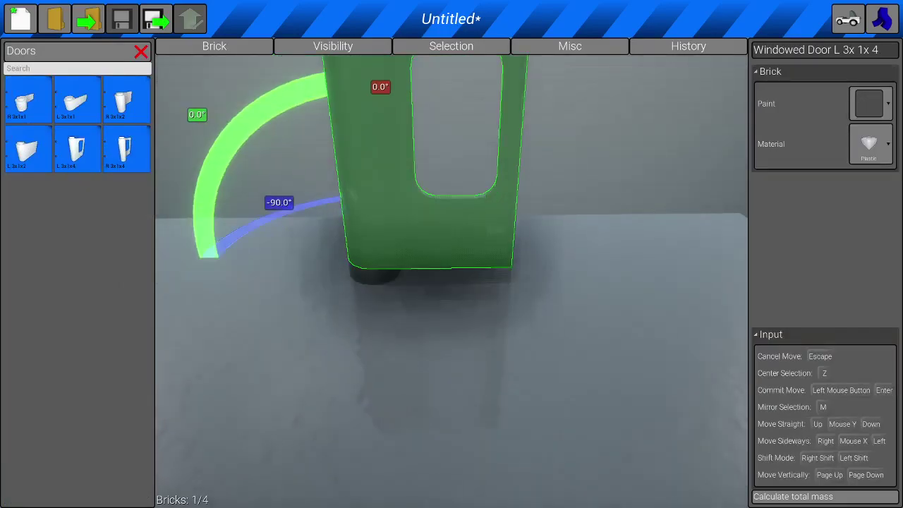
left_click(85, 157)
key("s")
right_click(311, 360)
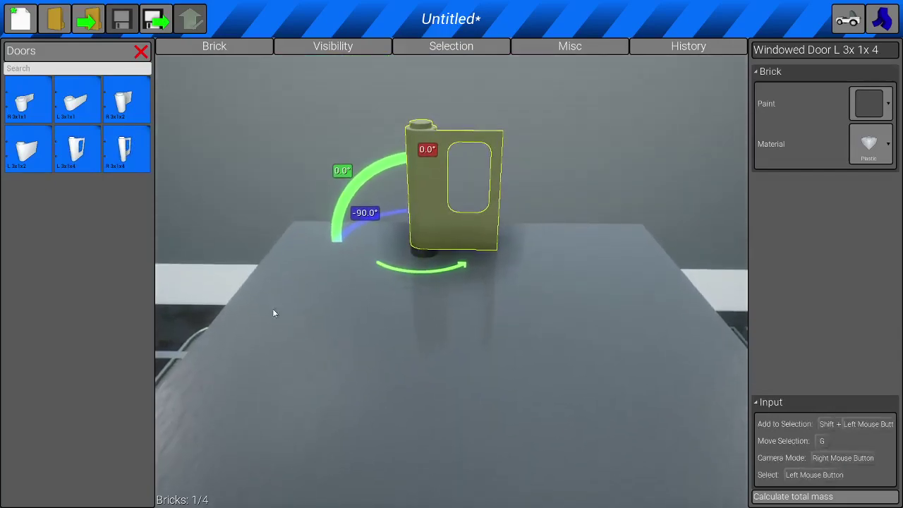
left_click(141, 52)
left_click(79, 494)
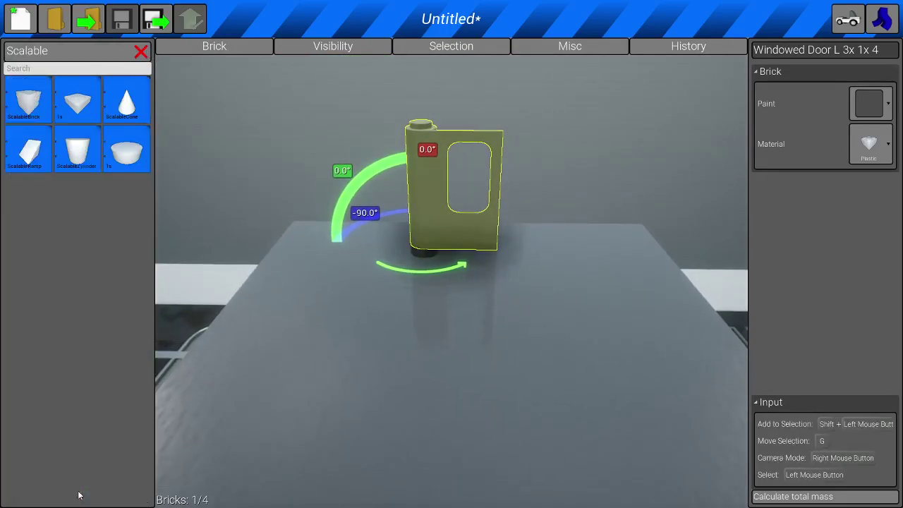
right_click(286, 226)
right_click(286, 225)
left_click(127, 149)
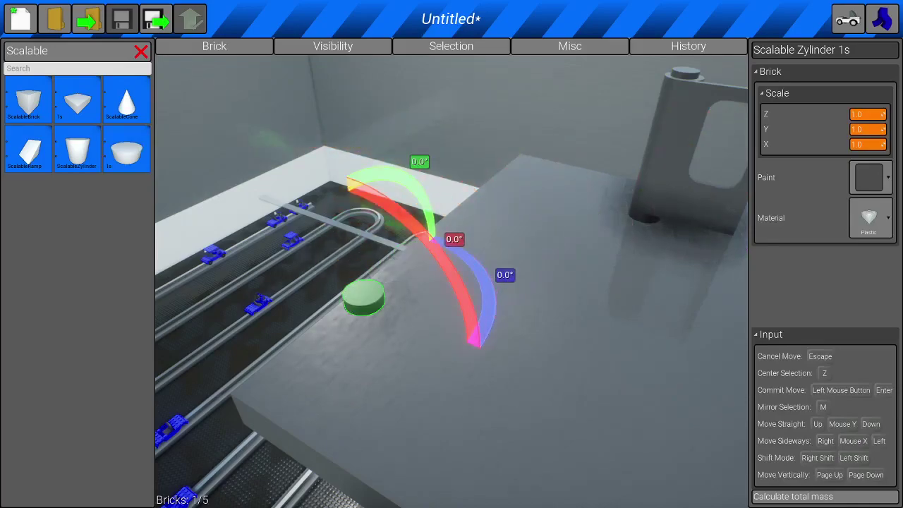
key("Escape")
left_click(656, 205)
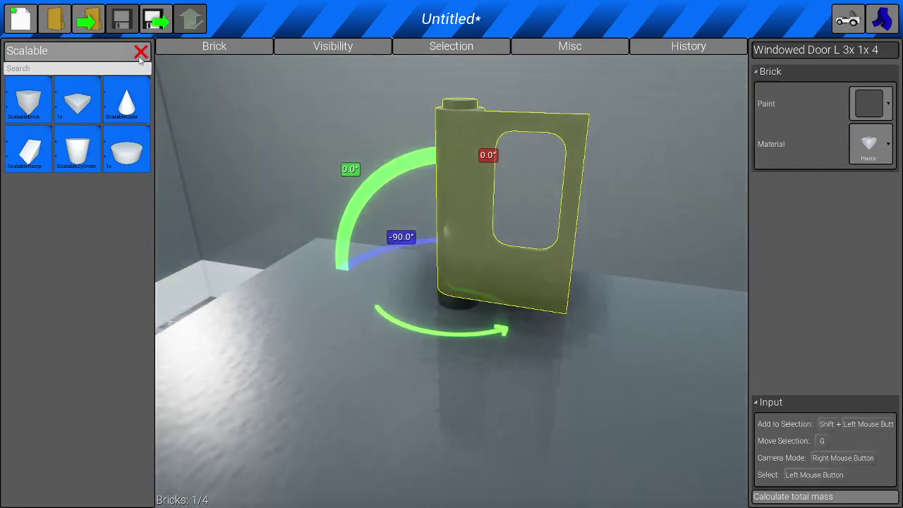
Place a Brick 1x 1x 1 at the foot of the door's hinge column, above the actuator.
left_click(141, 52)
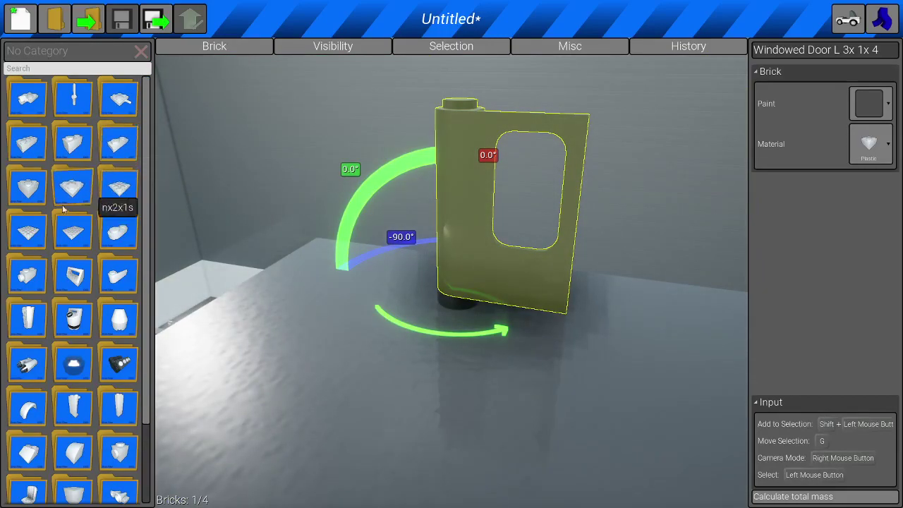
left_click(65, 145)
left_click(76, 98)
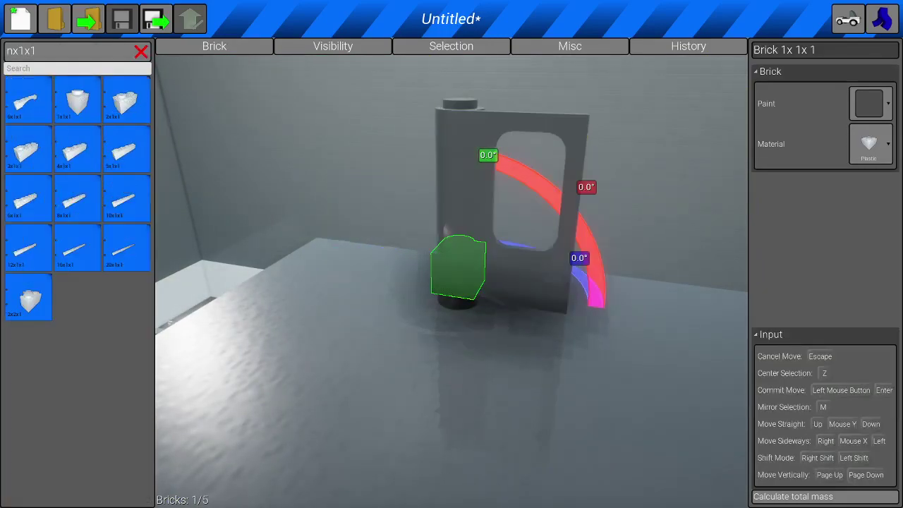
left_click(94, 107)
key("ctrl+d")
key("Page_Up")
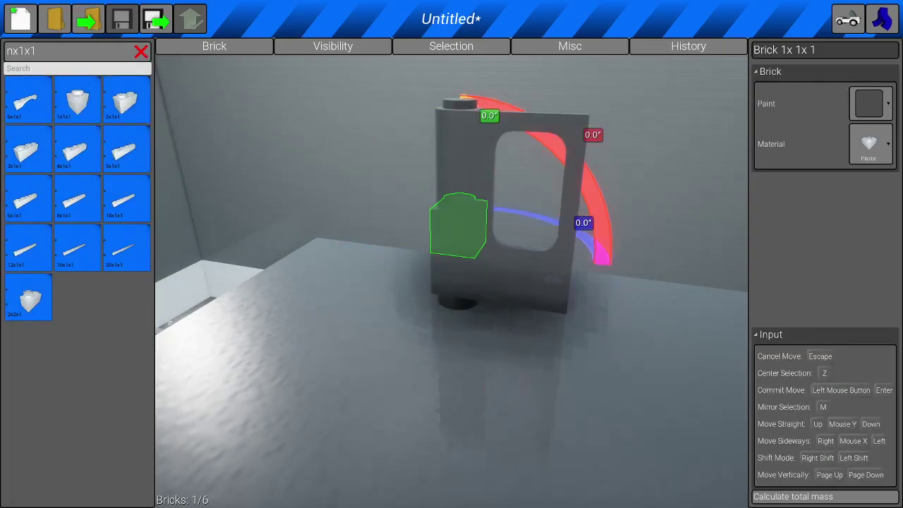
Place a Redirector 1x 1x 1 on top of the small brick in the hinge column, rotated -180° about the vertical axis.
left_click(141, 51)
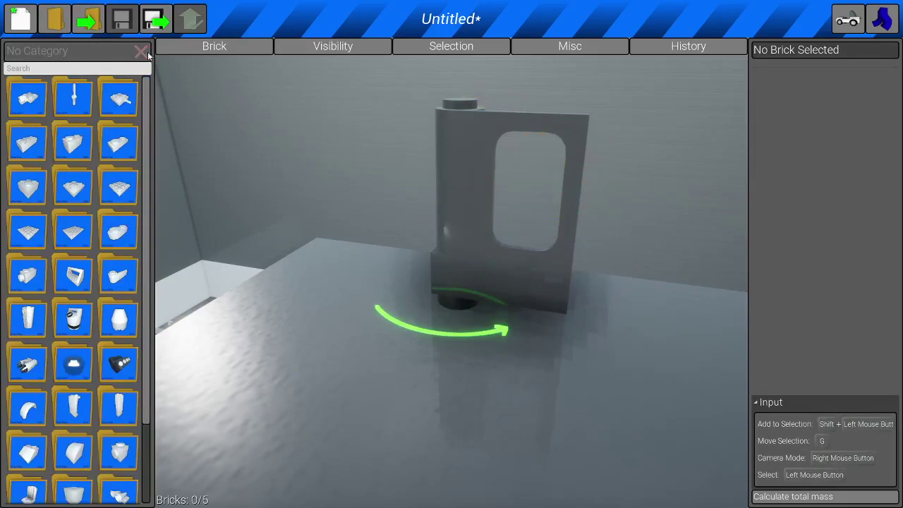
left_click(120, 455)
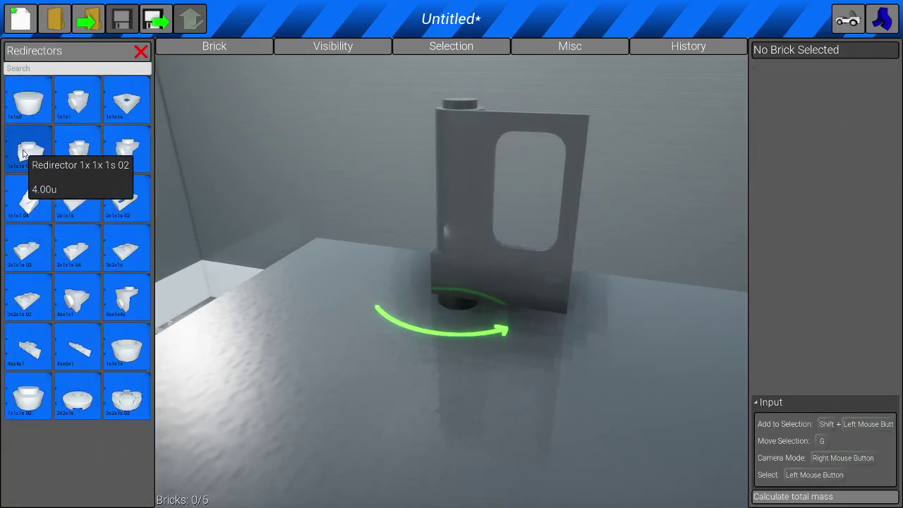
left_click(78, 148)
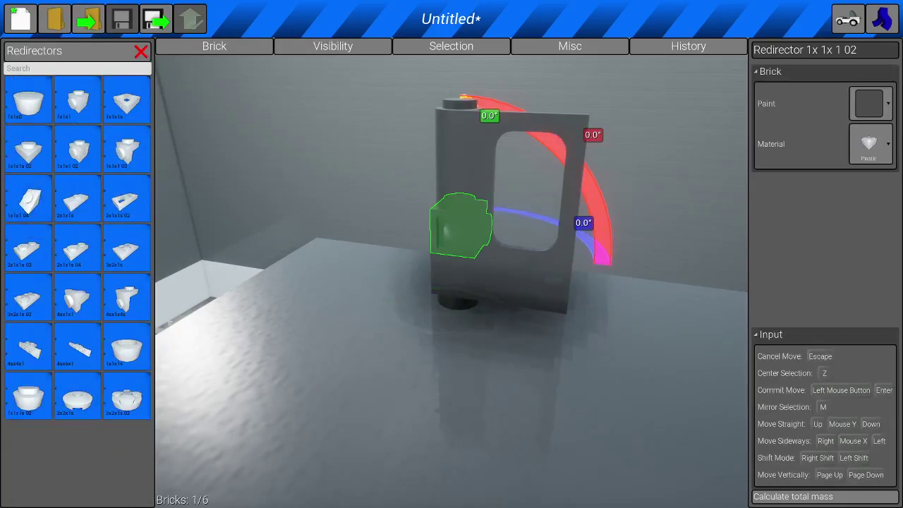
key("Escape")
left_click(71, 114)
key("d")
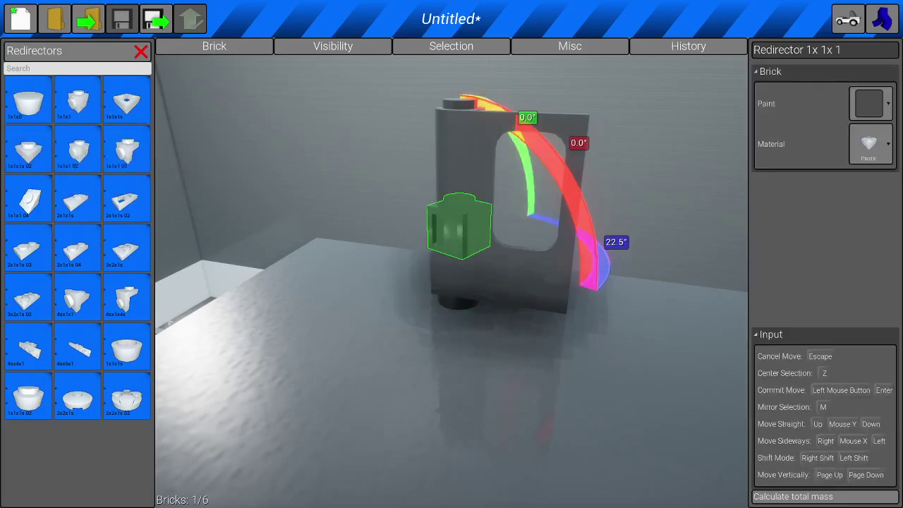
left_click(436, 301)
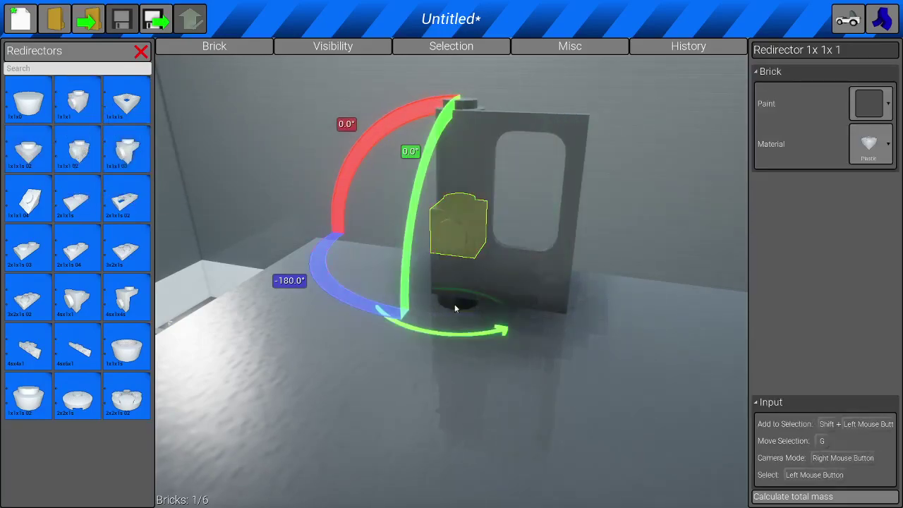
Attach a Switch 1x 1x 1s to the redirector's side stud, turned so its red button faces outward.
right_click(437, 300)
key("w")
left_click(142, 52)
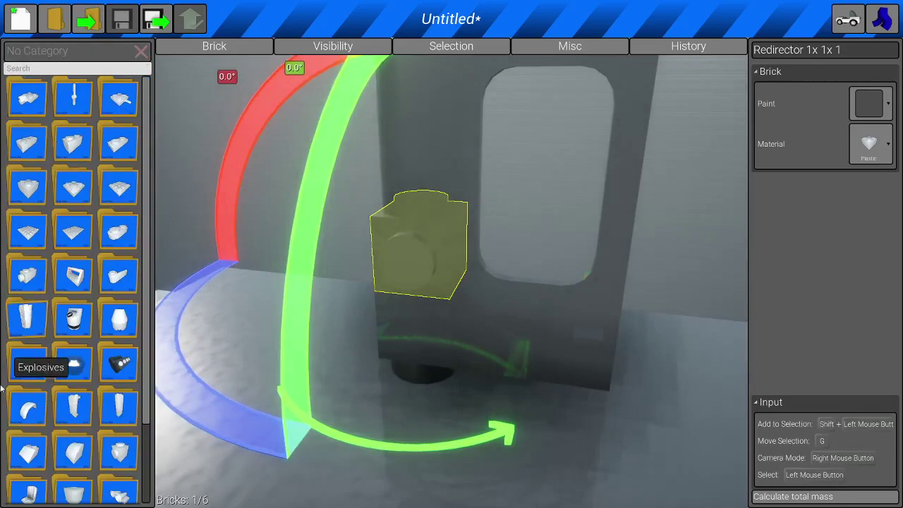
left_click(28, 492)
left_click(76, 149)
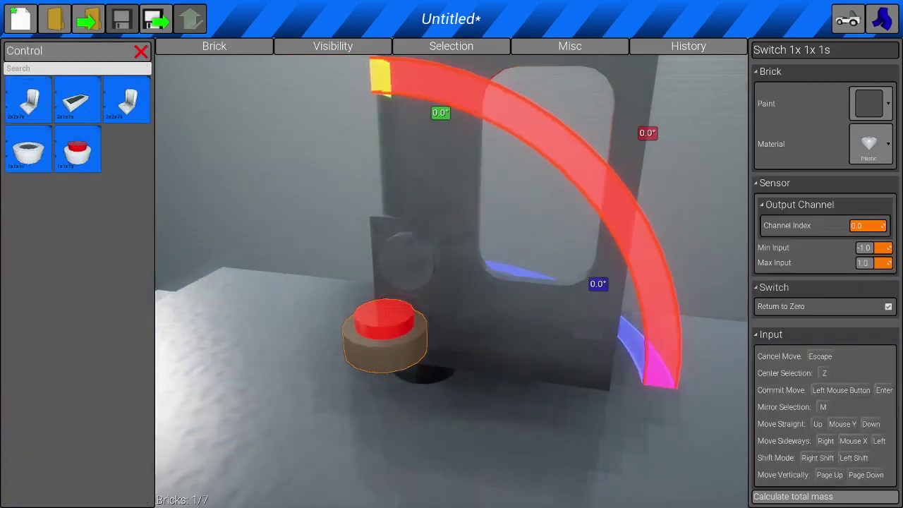
key("w")
key("w")
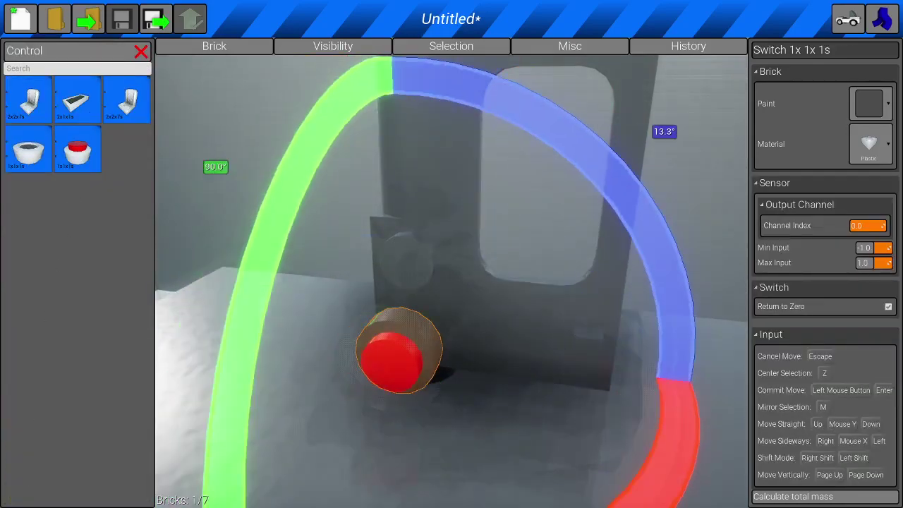
key("Page_Up")
key("Page_Up")
key("Page_Up")
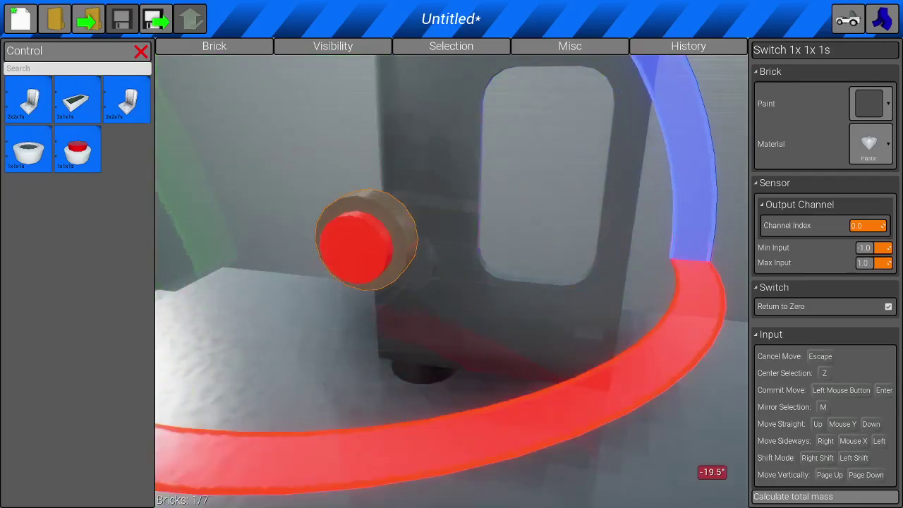
key("Return")
Set the switch's output channel index to 2 and turn off Return to Zero.
left_click(860, 226)
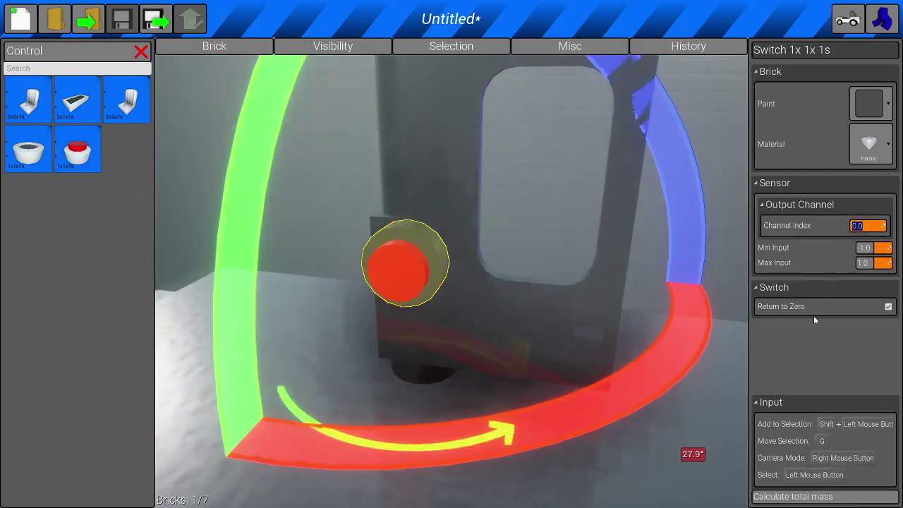
key("Return")
left_click(832, 306)
left_click(420, 378)
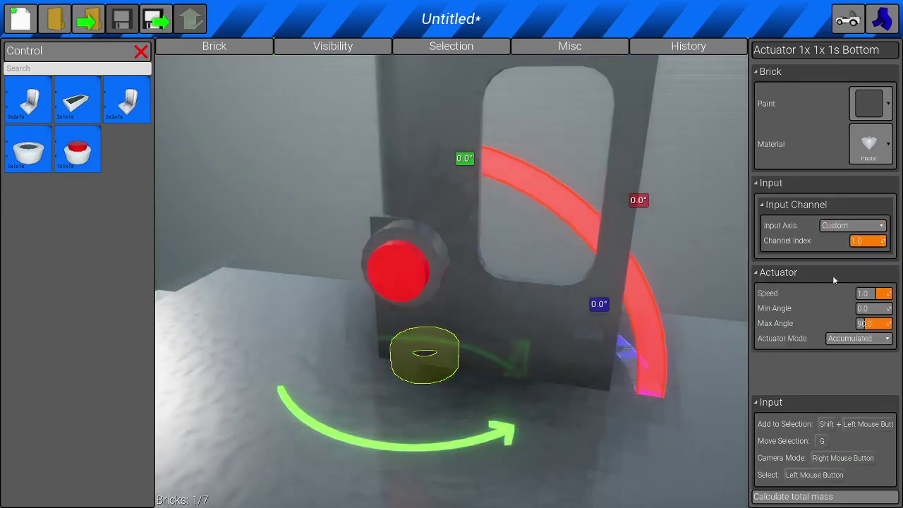
left_click(407, 268)
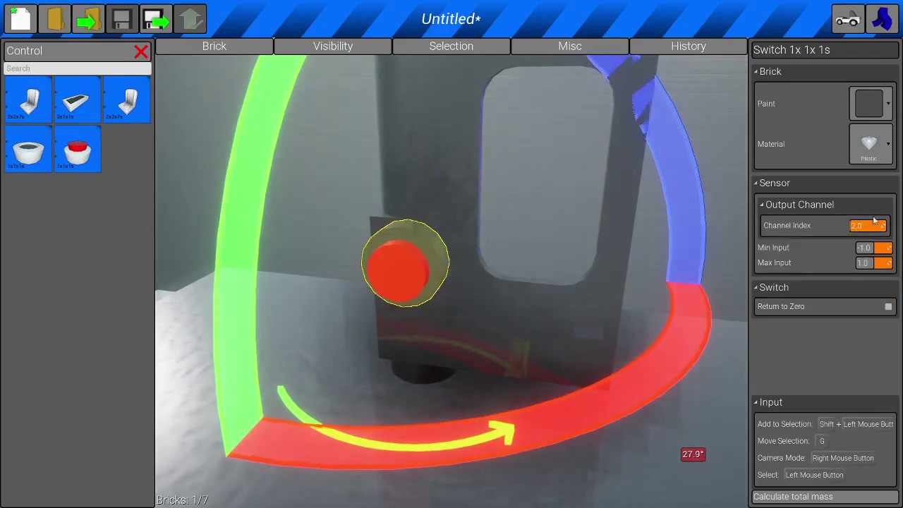
right_click(681, 353)
key("s")
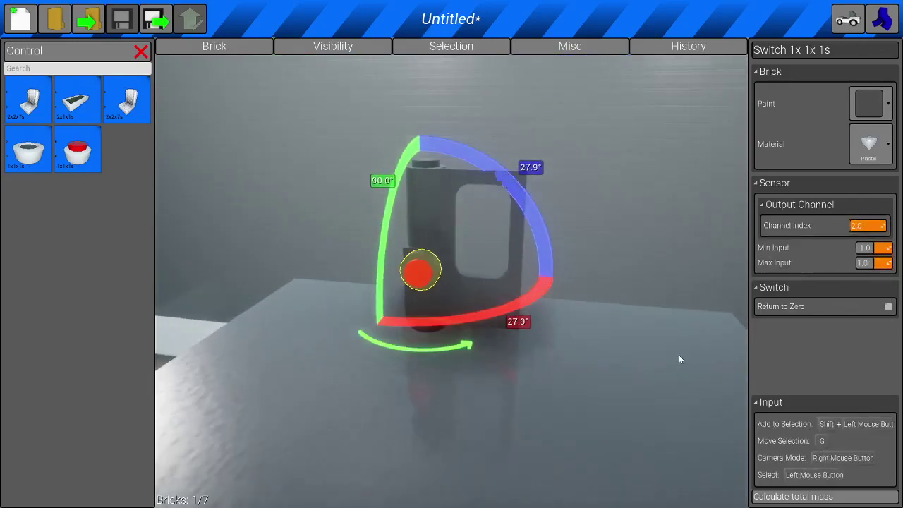
right_click(681, 353)
key("s")
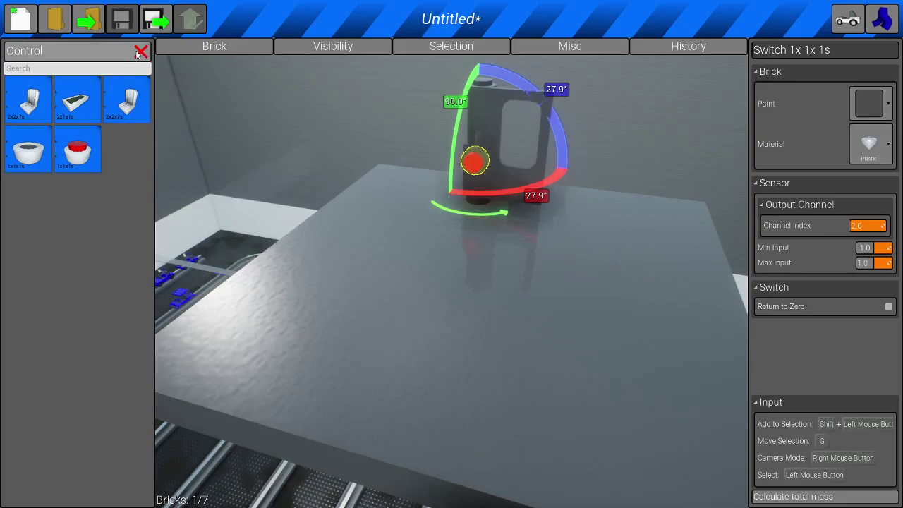
Place a second Switch 1x 1x 1s flat on the base plate, in front of the door.
left_click(86, 158)
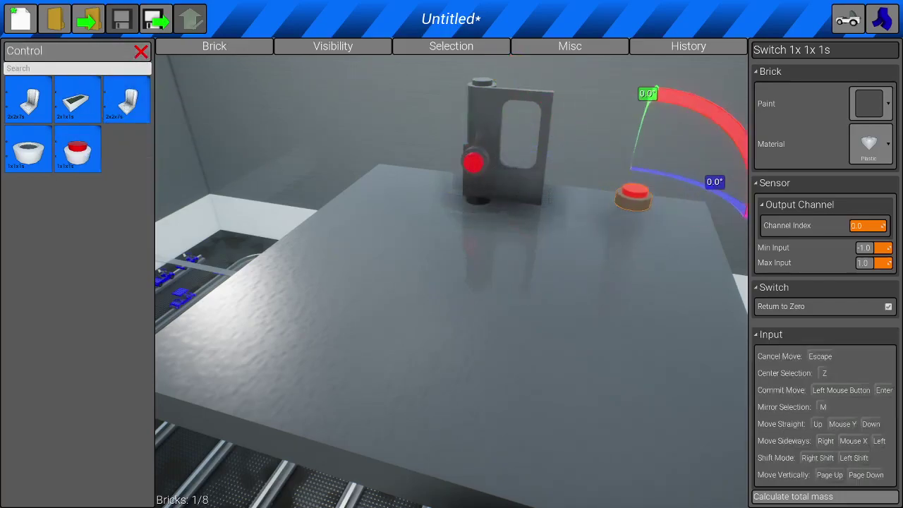
scroll(576, 253, "up", 3)
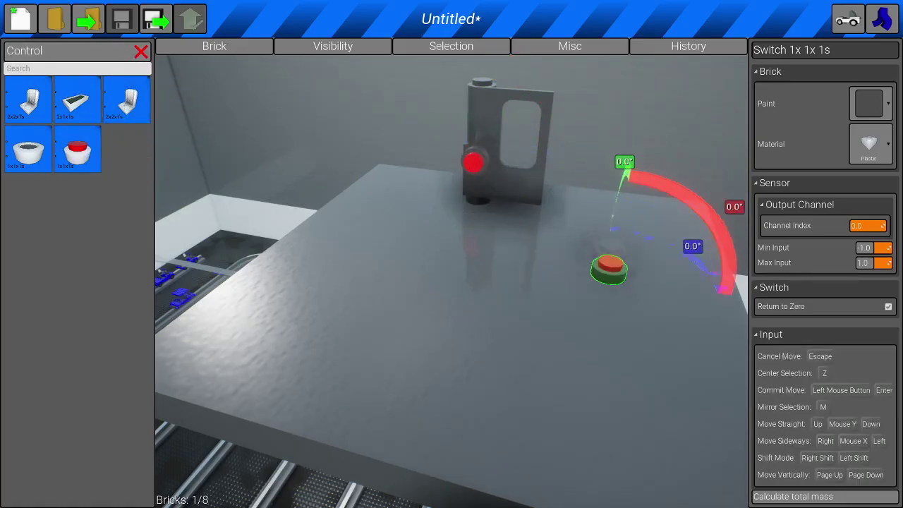
left_click(158, 268)
Add a Nameplate 1x 1x 1s directly behind the base-plate switch, rotated -90° about the vertical axis.
left_click(141, 53)
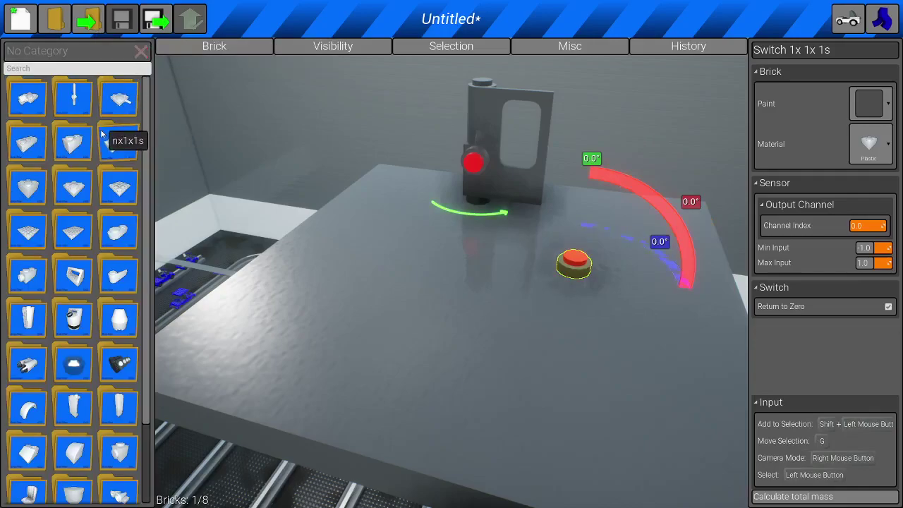
right_click(512, 195)
key("w")
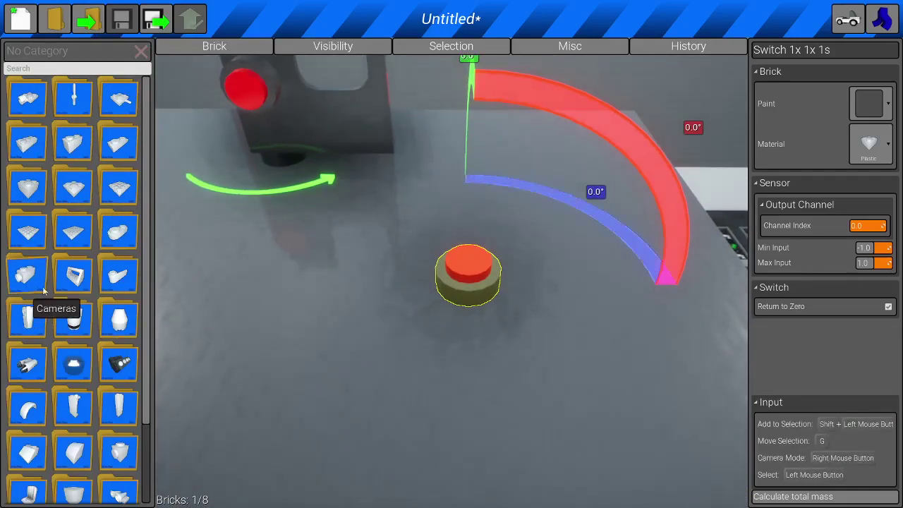
left_click(69, 267)
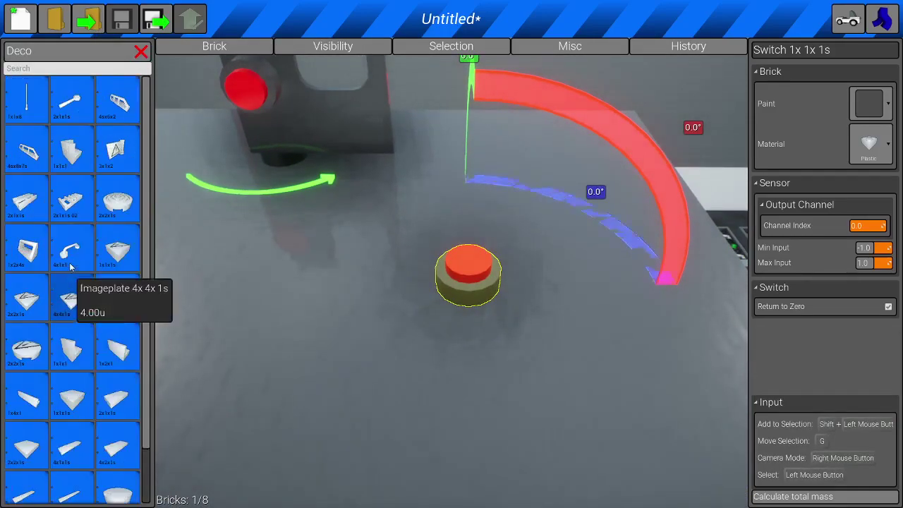
left_click(72, 403)
key("a")
key("a")
key("a")
key("a")
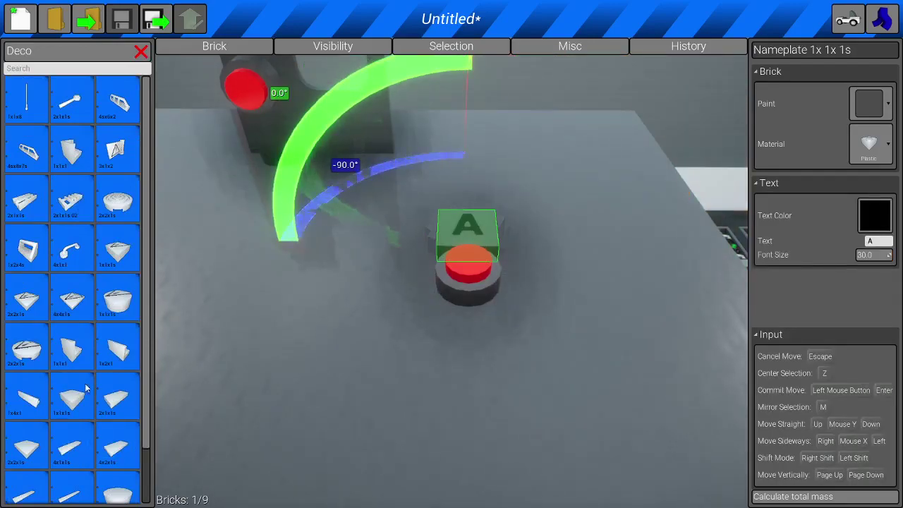
Set the nameplate's text to "lock" with font size 5.
left_click(789, 281)
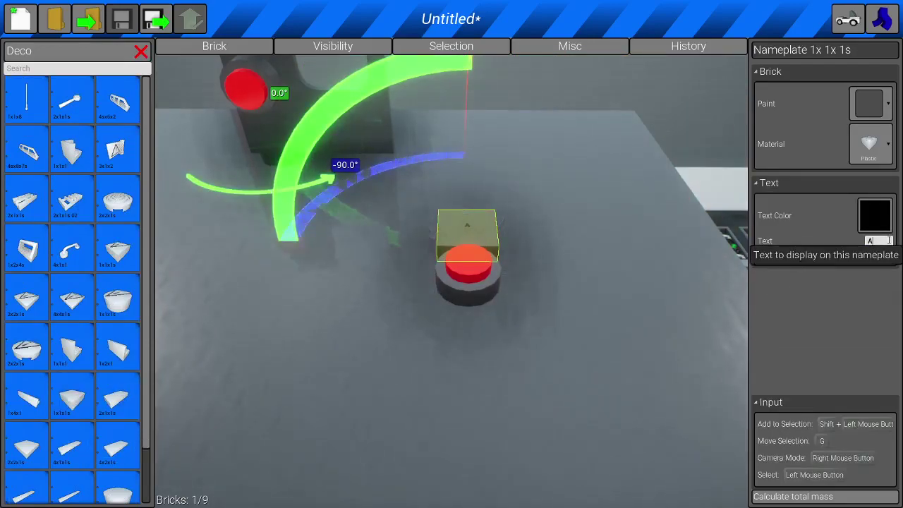
key("BackSpace")
type("lo")
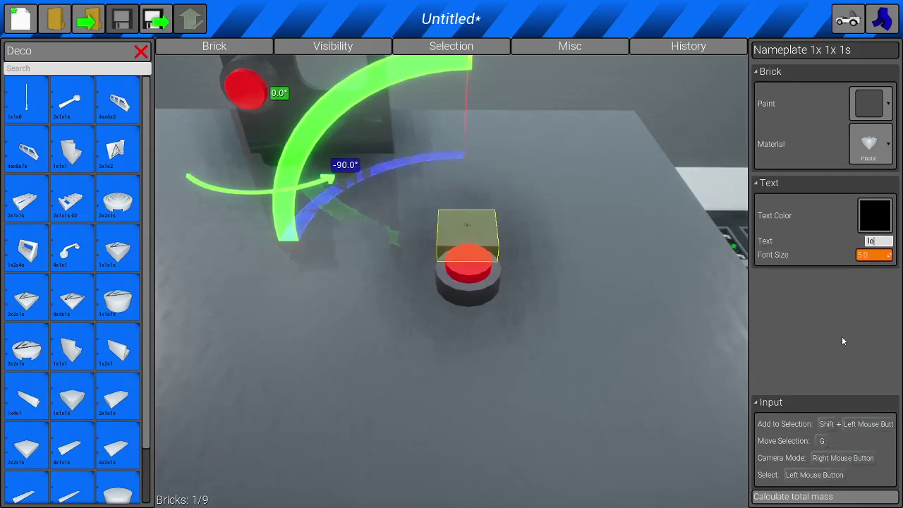
type("ck")
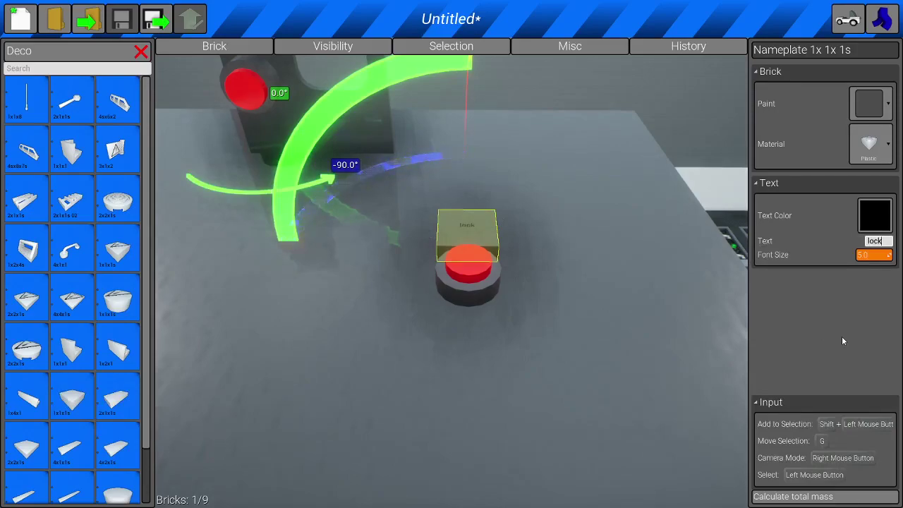
Set the base-plate switch's output channel index to 3 and turn off Return to Zero.
right_click(488, 326)
key("w")
key("s")
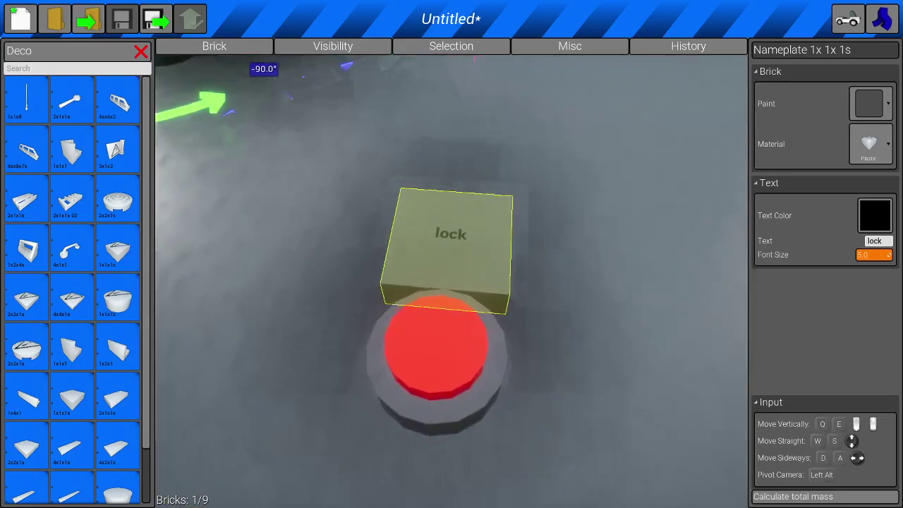
left_click(489, 324)
left_click(880, 226)
left_click(887, 308)
Place a Scalable Zylinder 1s on an open area of the base plate, away from the door and the lock switch.
right_click(656, 311)
key("s")
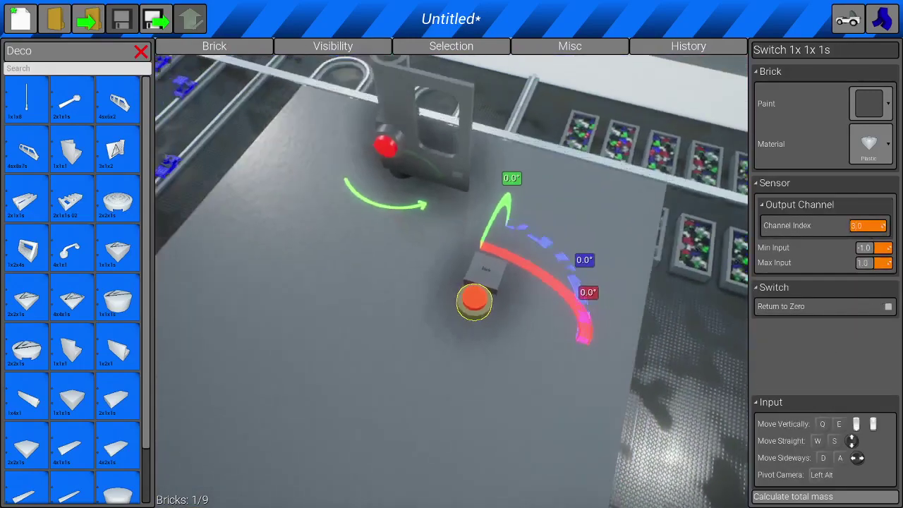
key("w")
key("s")
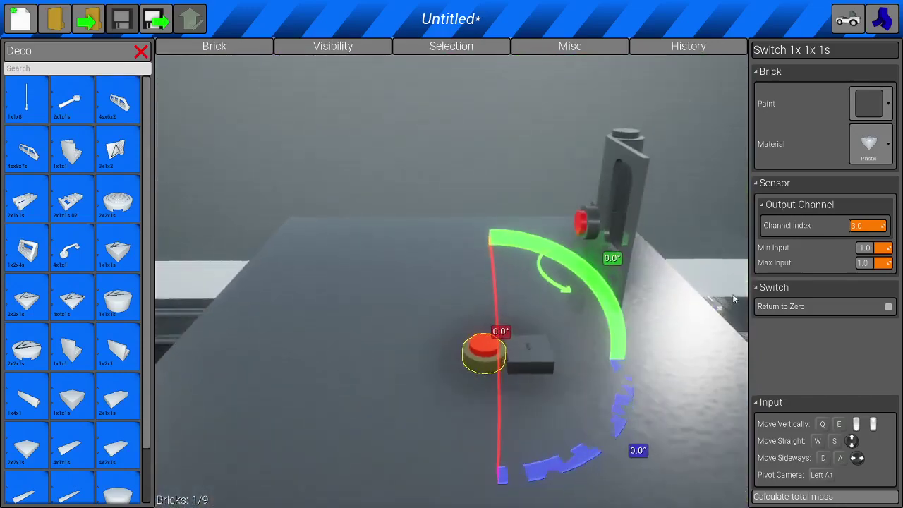
left_click(656, 310)
right_click(300, 181)
key("w")
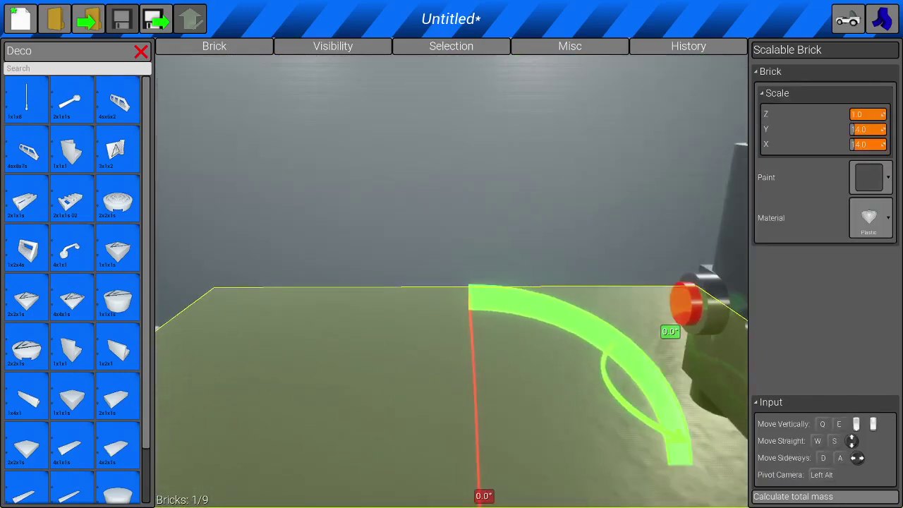
key("s")
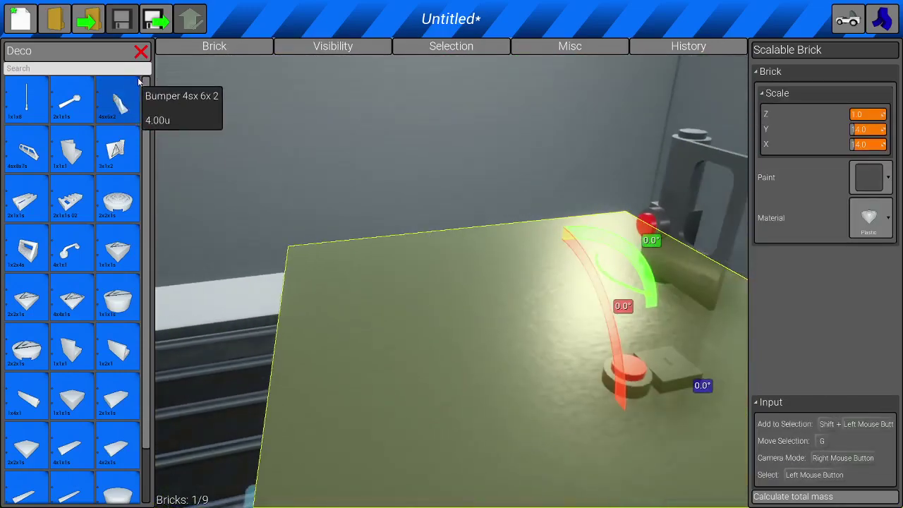
left_click(141, 50)
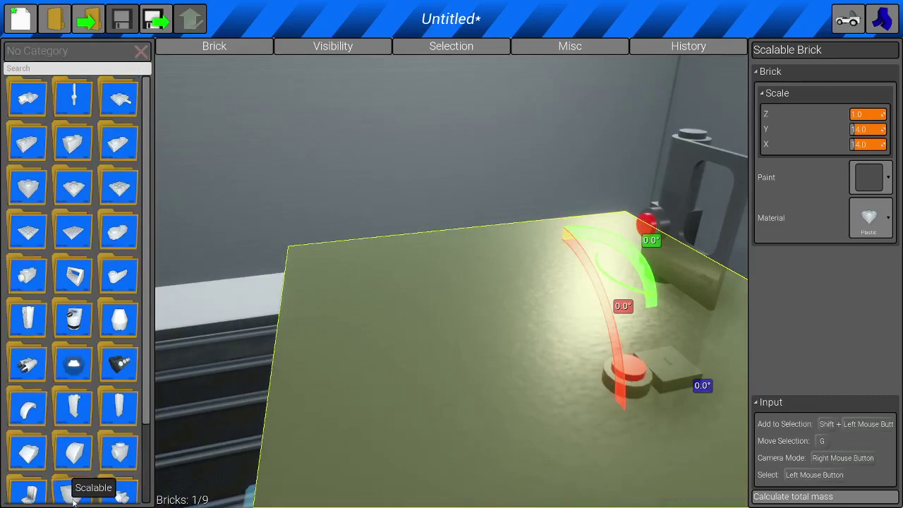
left_click(73, 494)
left_click(77, 148)
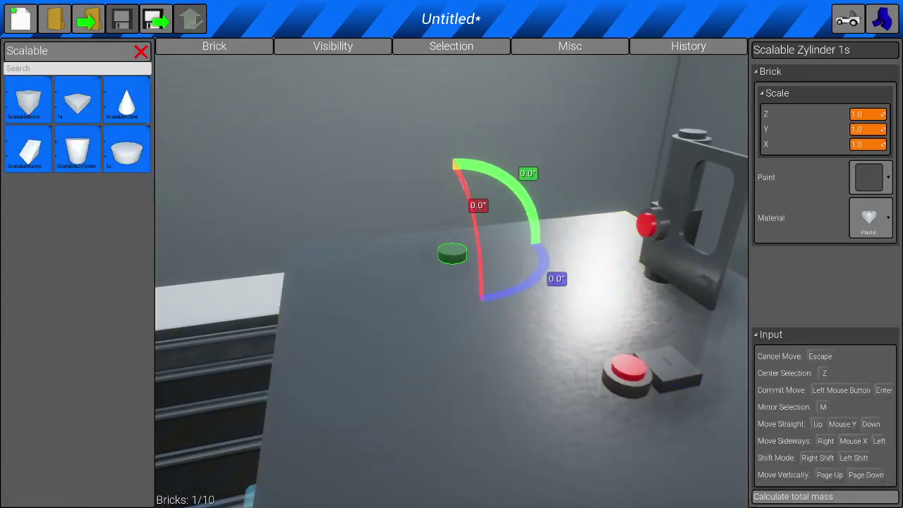
left_click(78, 148)
Stack an Actuator 1x 1x 1s Bottom on top of the scalable cylinder.
left_click(138, 53)
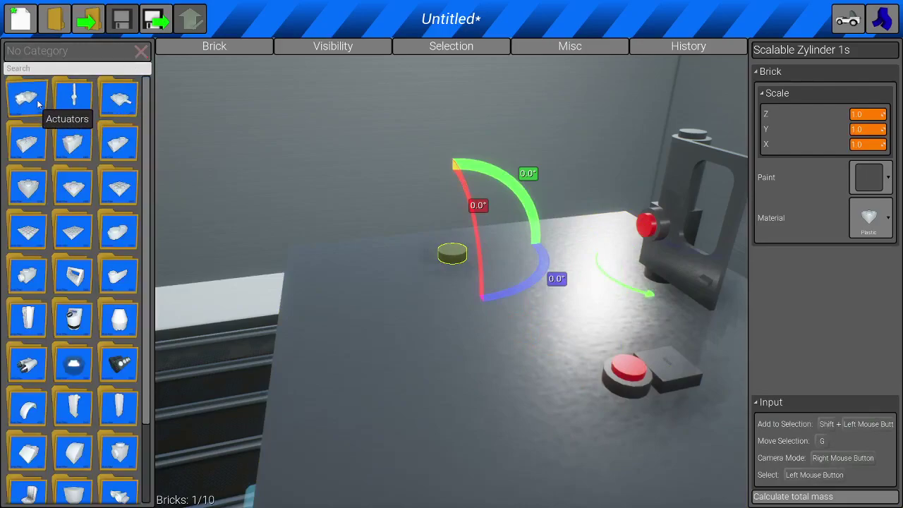
left_click(39, 104)
left_click(71, 99)
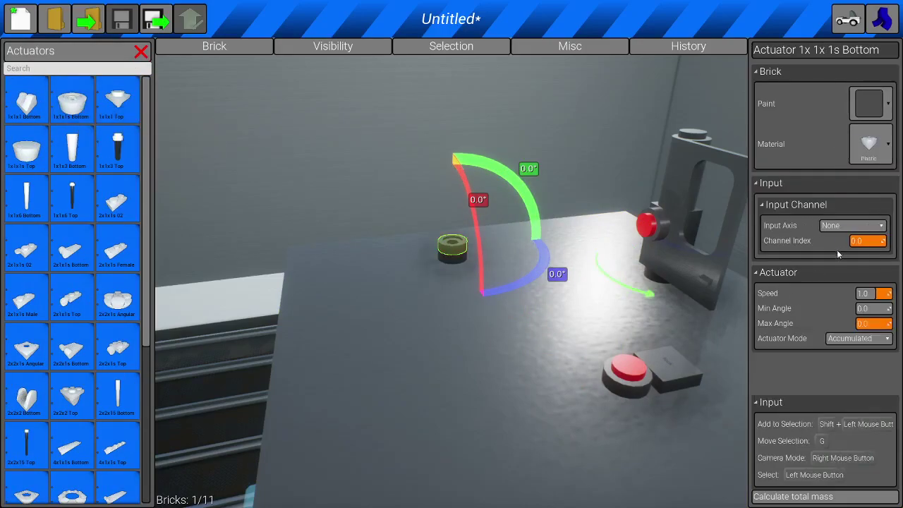
Configure the new actuator with a Custom input axis, channel index 2, speed 10 and maximum angle 90.
left_click(850, 225)
scroll(848, 318, "down", 5)
left_click(846, 439)
left_click(865, 240)
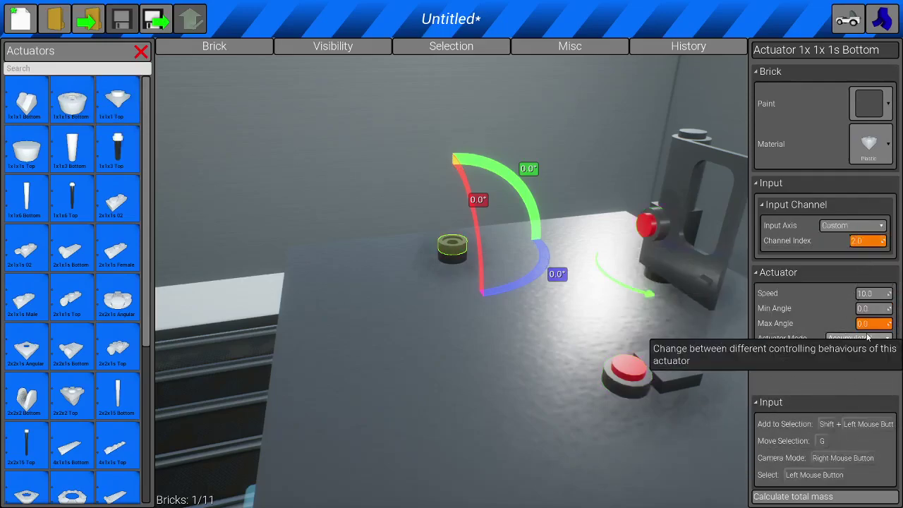
left_click(809, 375)
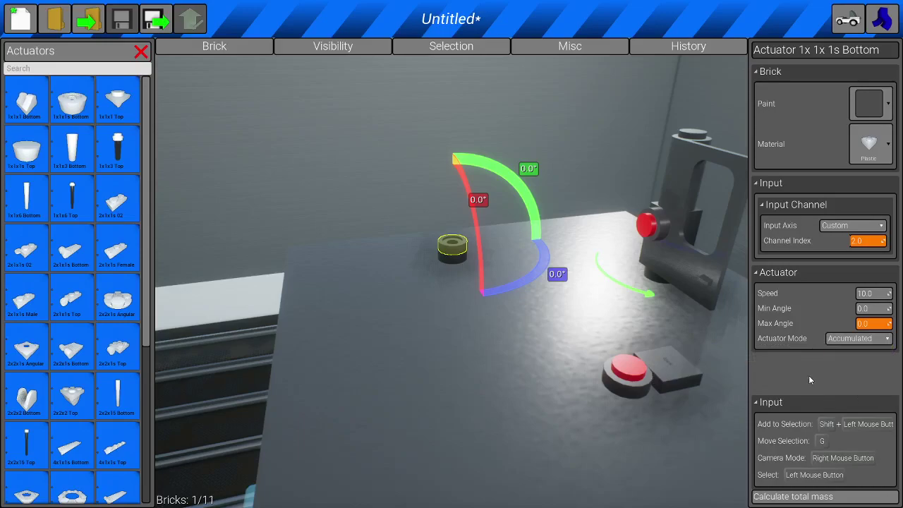
left_click(874, 323)
type("90")
left_click(860, 386)
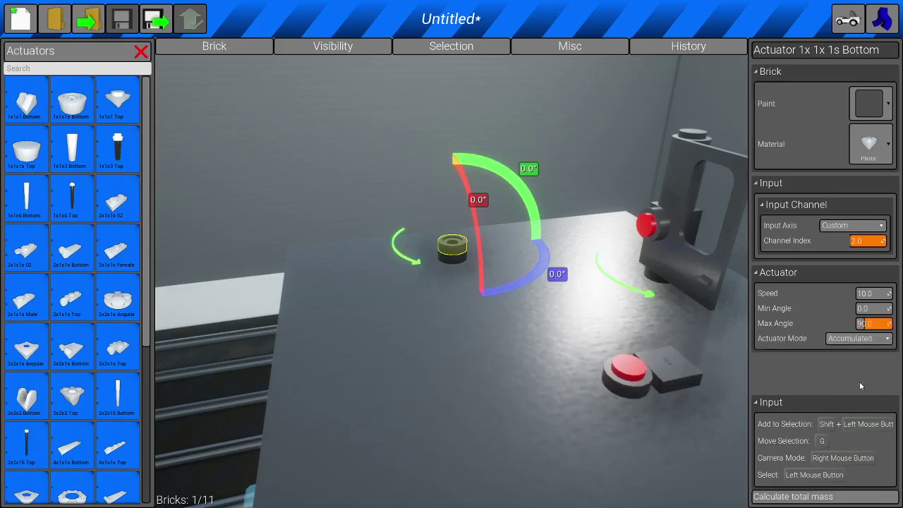
Place an Actuator 1x 1x 1s Top in the new actuator bottom.
right_click(695, 355)
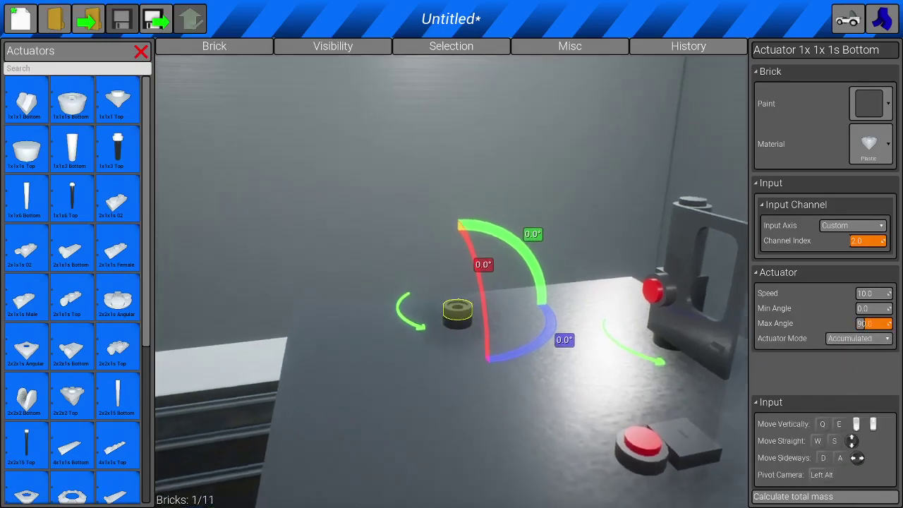
key("w")
left_click(44, 148)
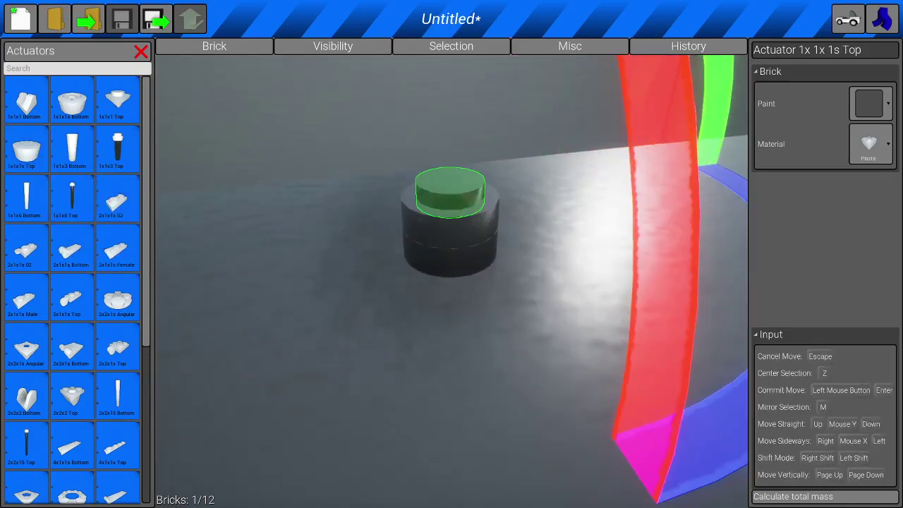
Attach a Brick Rounded 2x 1x 1s Flat to the actuator top, with its free end pointing away from the door.
left_click(141, 52)
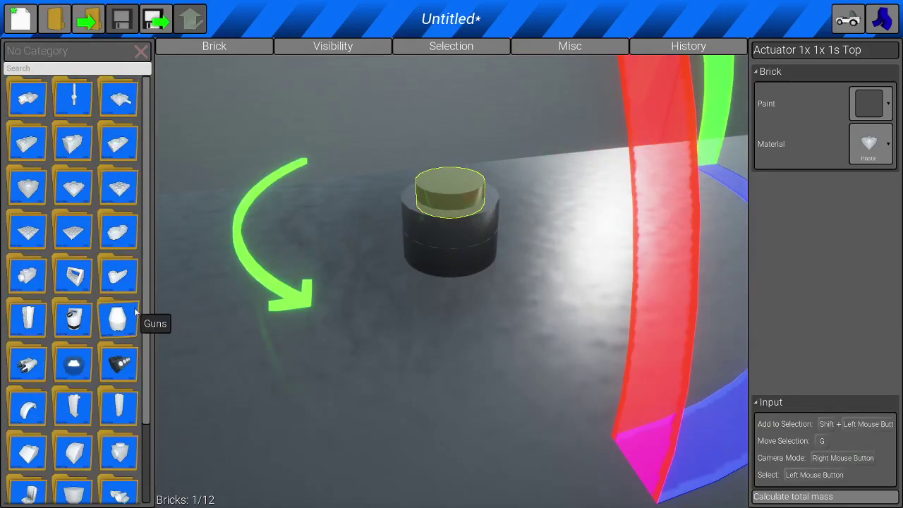
left_click(118, 233)
left_click(76, 102)
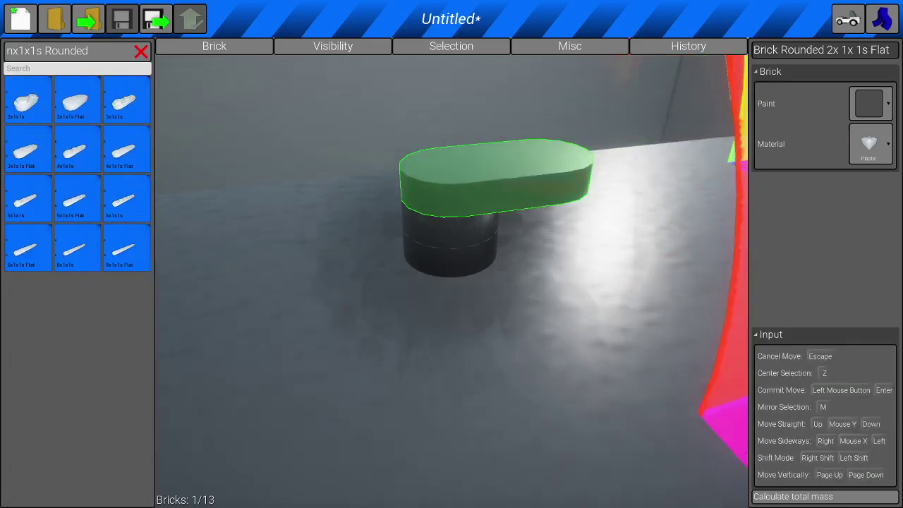
left_click(83, 113)
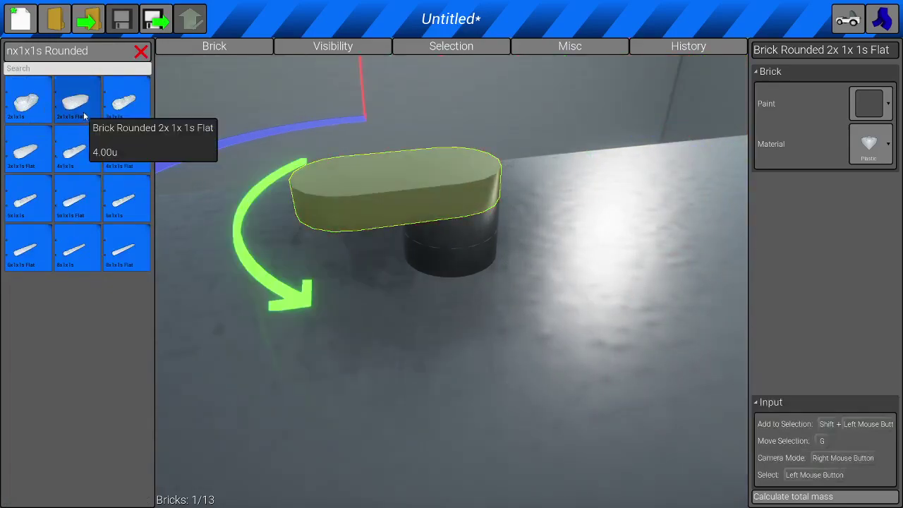
Add a Sensor 1x 1x 1s on the base plate beside the rounded actuator arm.
left_click(142, 53)
left_click(20, 503)
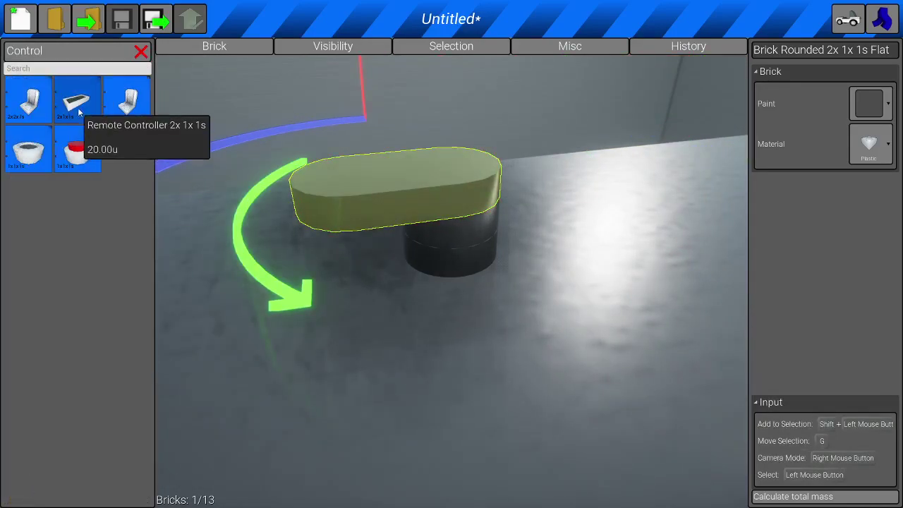
left_click(28, 148)
key("Return")
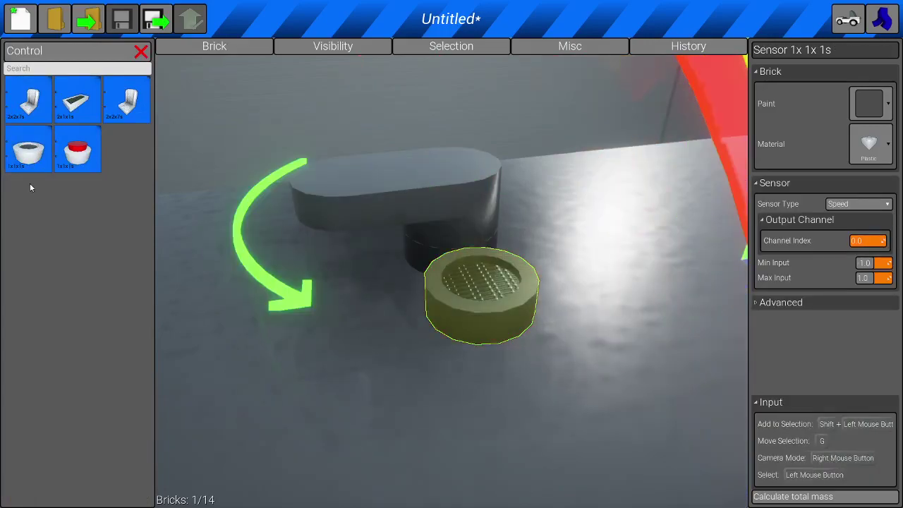
Set the sensor type to Proximity, output channel index 1 and max input 0, and move the sensor above the actuator end of the rounded arm.
left_click(858, 204)
left_click(847, 225)
left_click(806, 302)
left_click(855, 241)
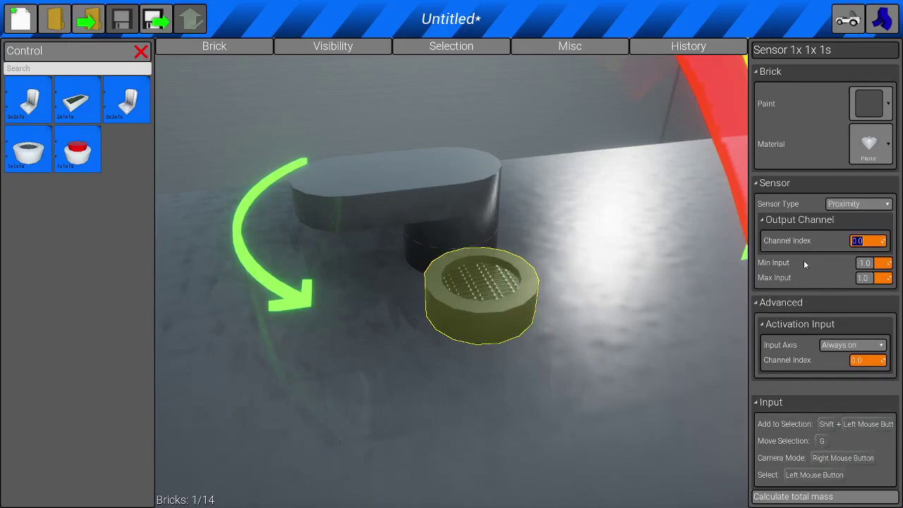
type("1")
key("Return")
left_click(866, 262)
left_click(863, 279)
type("0")
key("Return")
key("g")
left_click(305, 231)
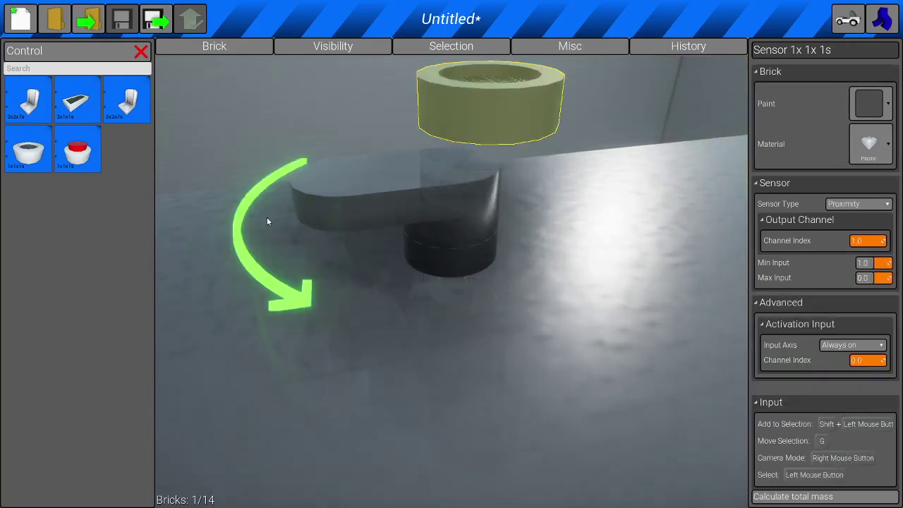
Place an Actuator 4x 1x 1s Bottom on the base plate in front of the rounded arm.
left_click(142, 54)
left_click(10, 116)
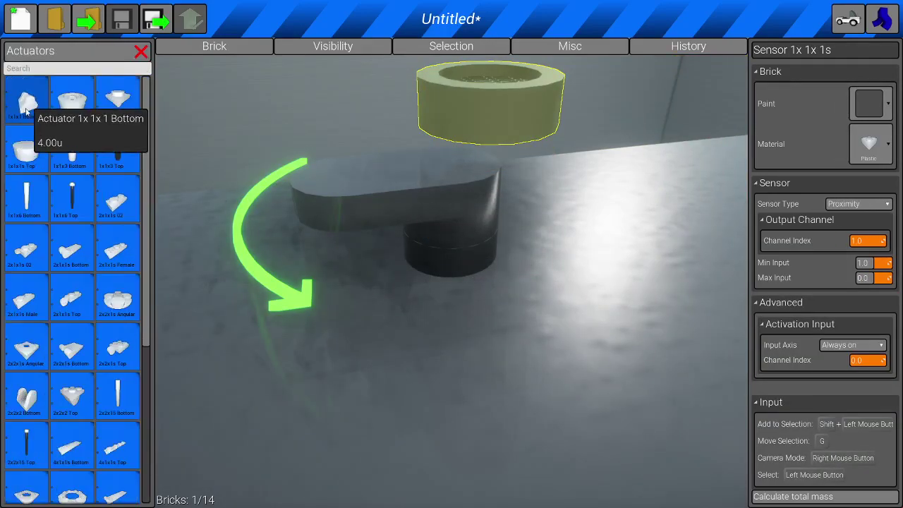
left_click(72, 456)
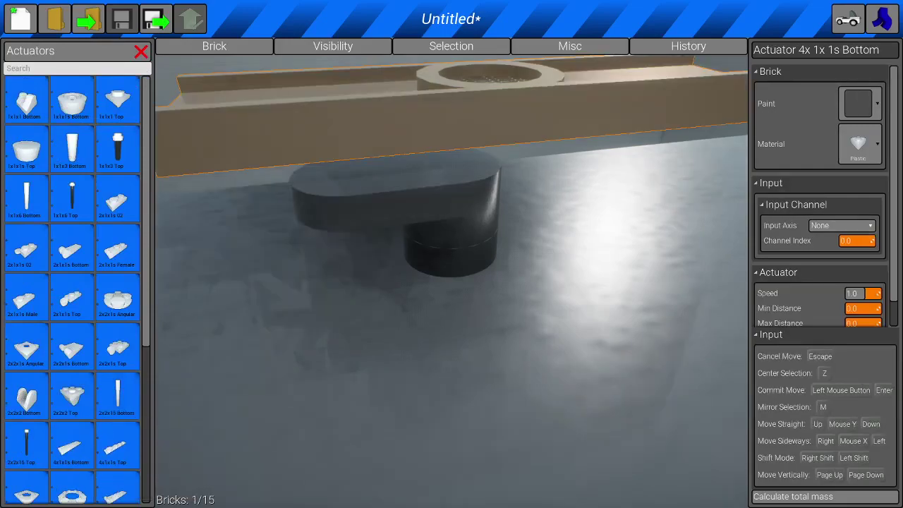
left_click(48, 435)
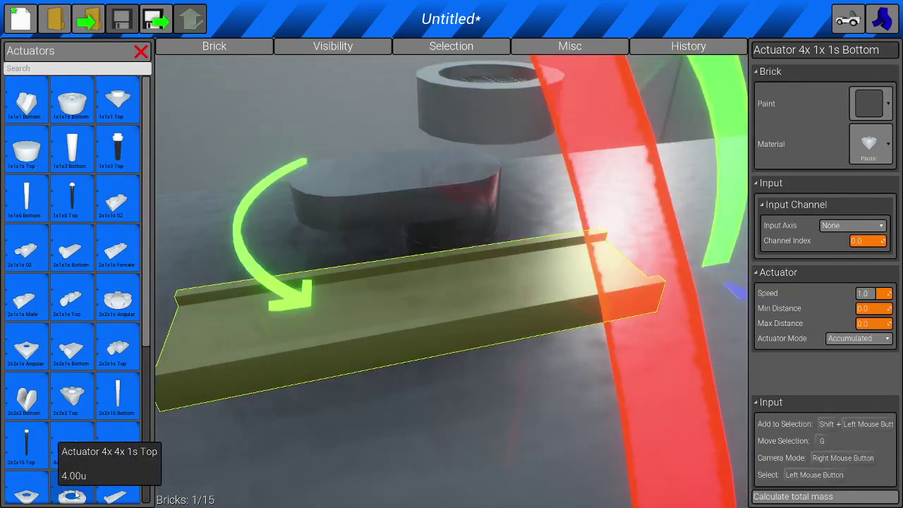
Set the bottom actuator's Max Distance to 90 and turn it lengthwise, at a right angle to the rounded arm.
key("s")
left_click_drag(867, 323, 892, 323)
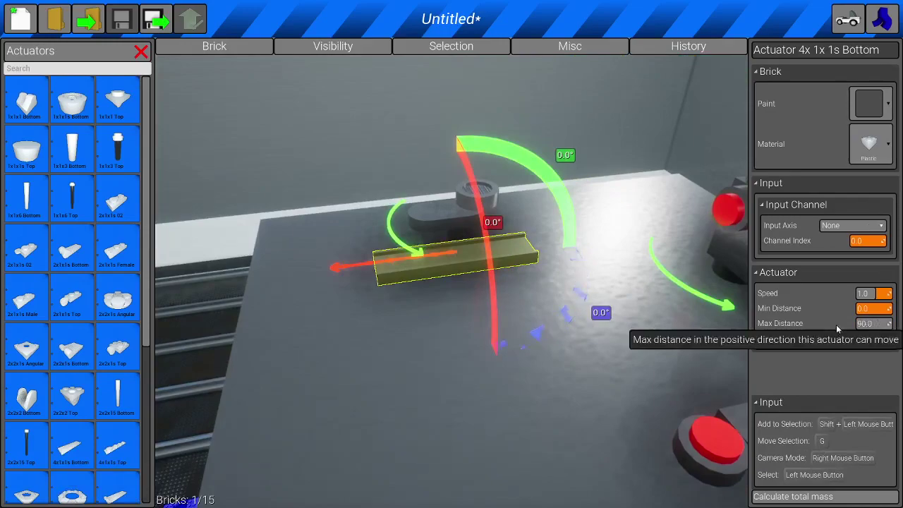
key("g")
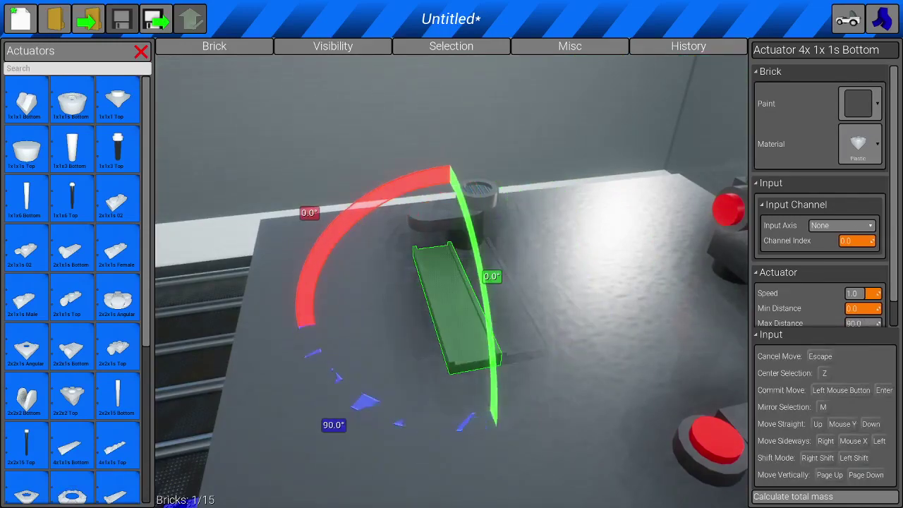
Set the bottom actuator's input axis to Custom, channel index to 3 and speed to 10.
left_click(851, 225)
scroll(888, 411, "down", 1)
scroll(884, 415, "down", 6)
left_click(869, 440)
left_click(884, 244)
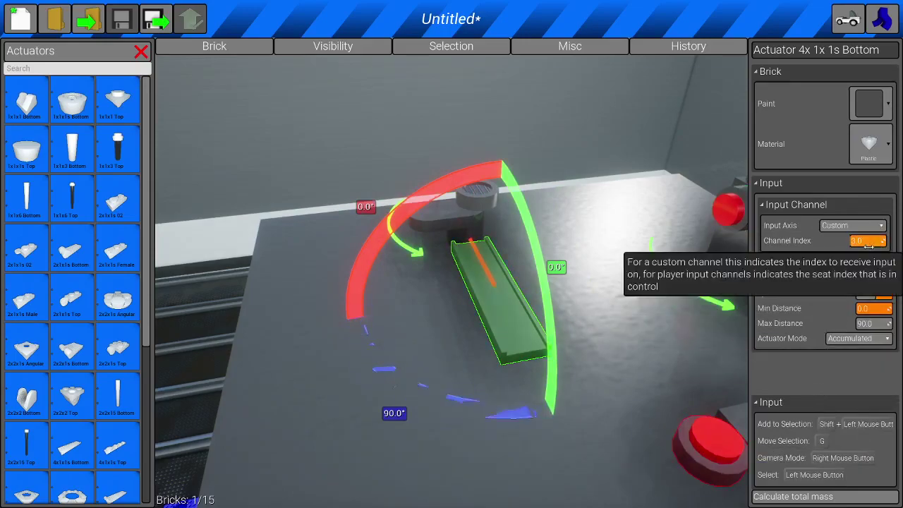
left_click_drag(870, 291, 891, 292)
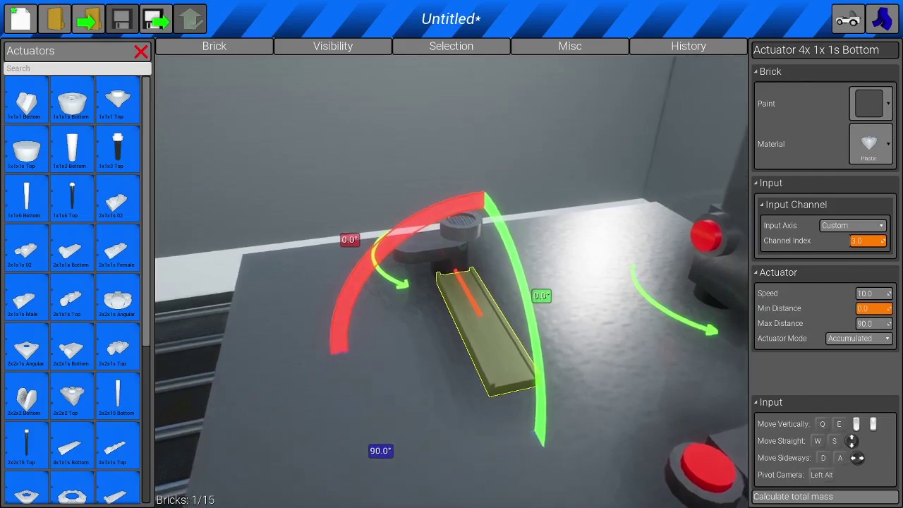
Add an Actuator 4x 1x 1s Top and place it lengthwise onto the matching bottom actuator.
right_click(721, 365)
right_click(481, 329)
key("w")
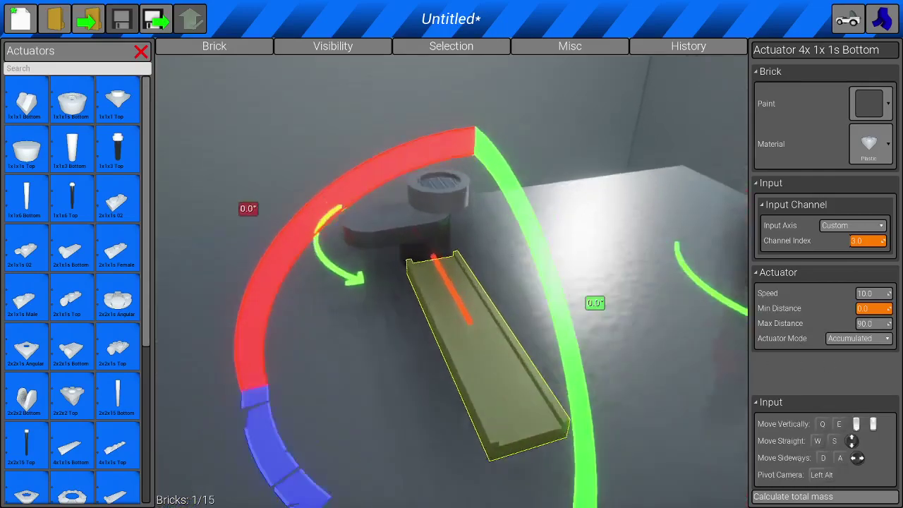
key("s")
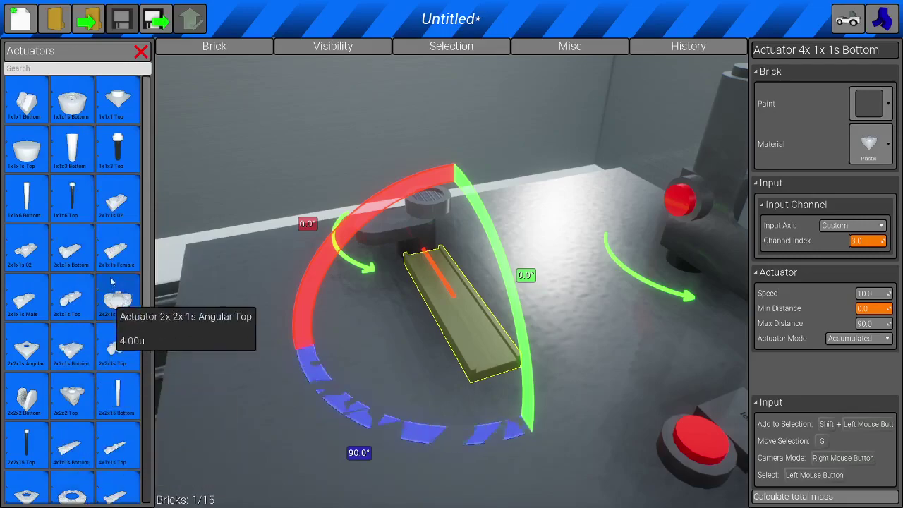
left_click(113, 443)
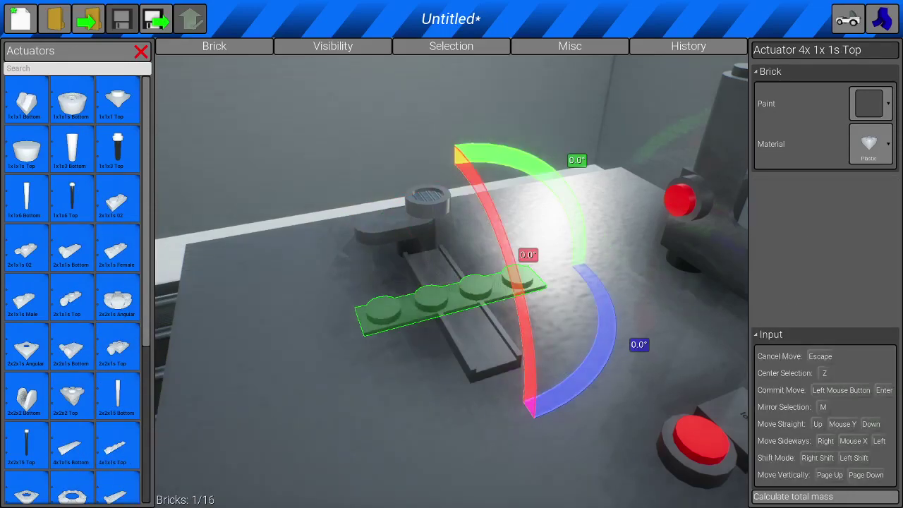
left_click(355, 187)
Move the proximity sensor from above the rounded arm onto the nearest stud of the sliding actuator top.
left_click(417, 200)
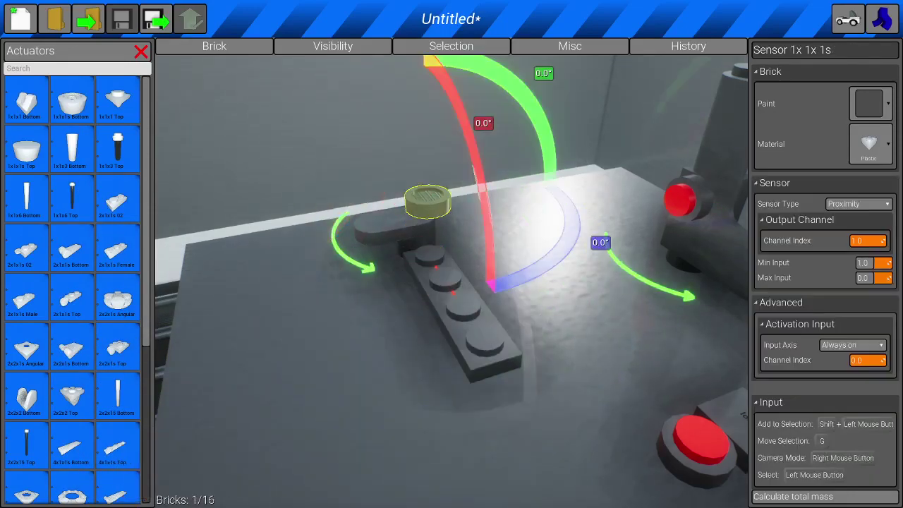
key("g")
left_click(429, 236)
right_click(428, 236)
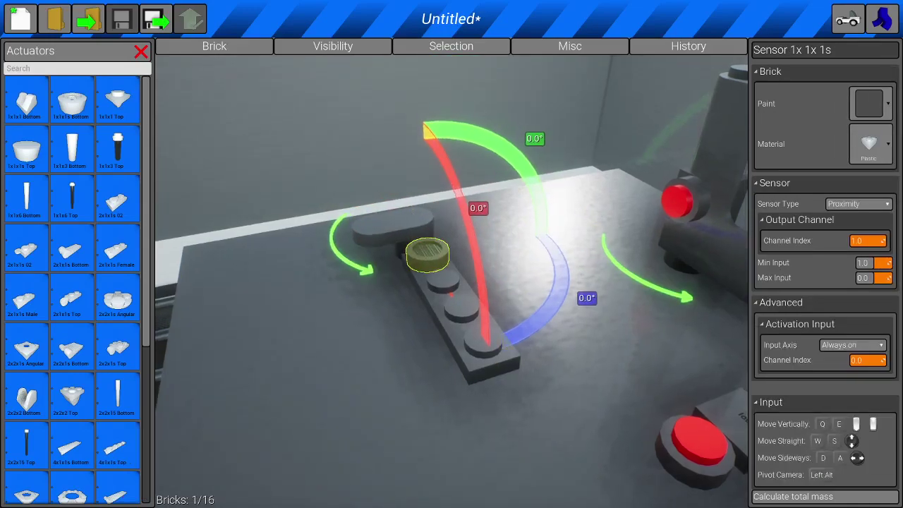
key("w")
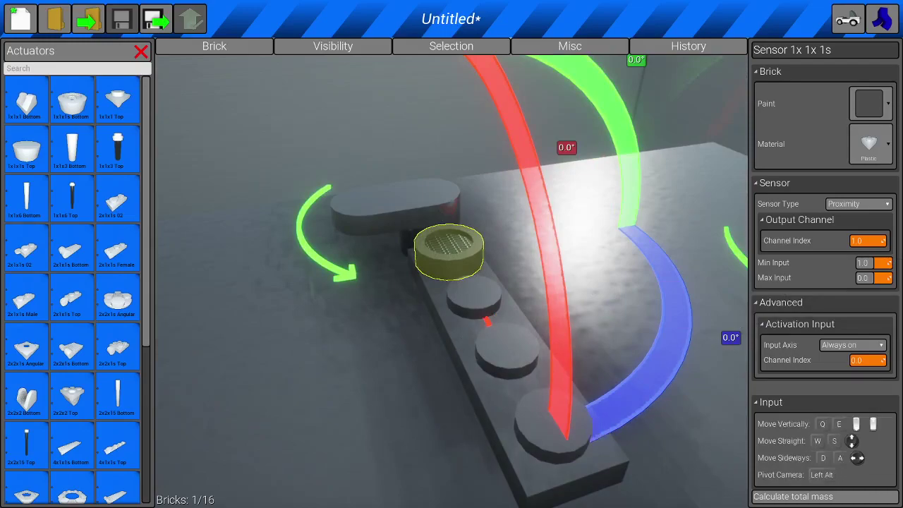
key("s")
left_click(442, 426)
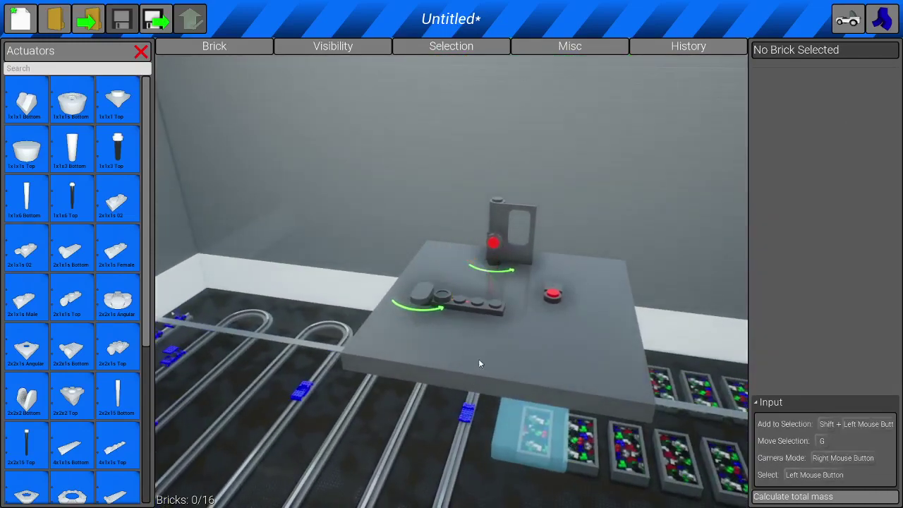
Add a Seat 2x 2x 7s from the Control bricks and place it near the front edge of the base plate.
left_click(141, 52)
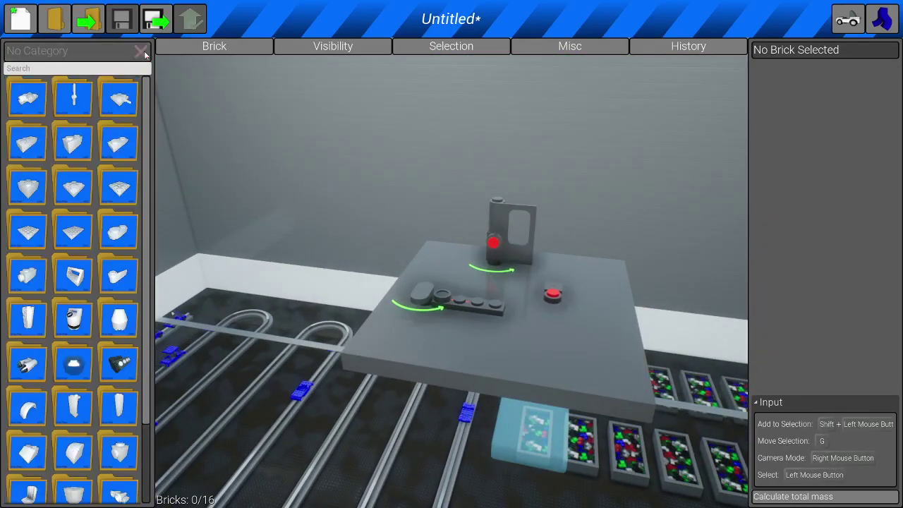
left_click(31, 492)
left_click(113, 105)
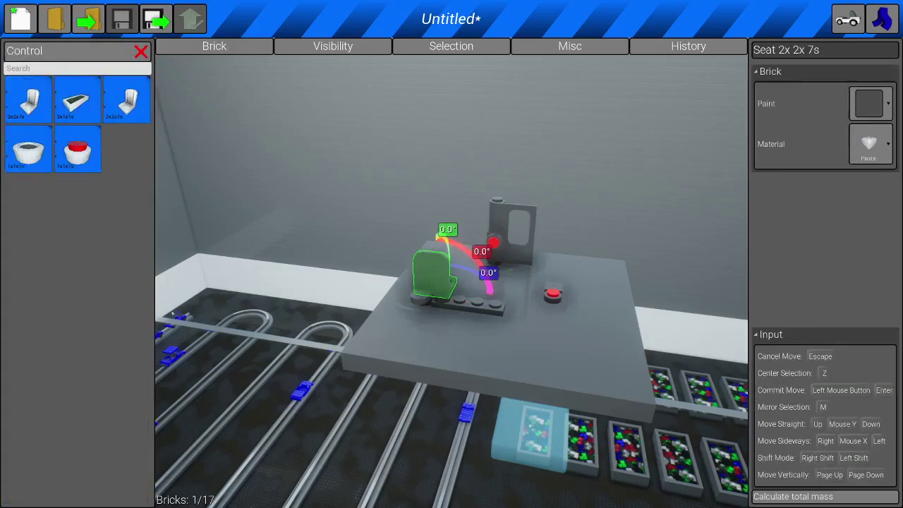
left_click(202, 213)
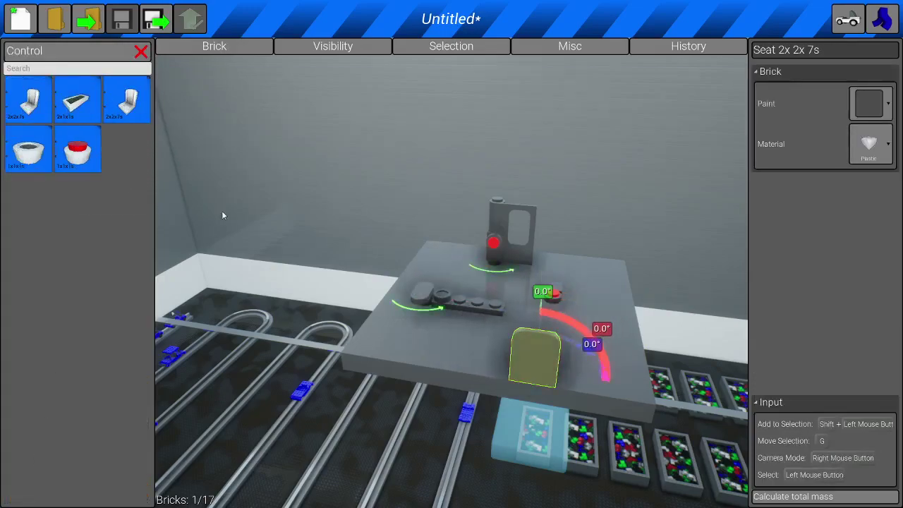
left_click_drag(506, 170, 541, 170)
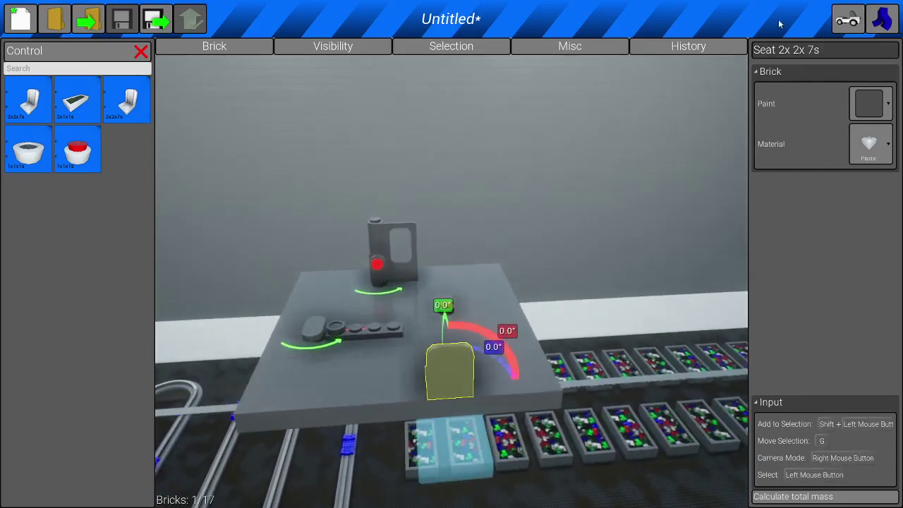
Start a test drive of the build and go to a spot facing the door and its switches.
left_click(844, 25)
left_click(379, 285)
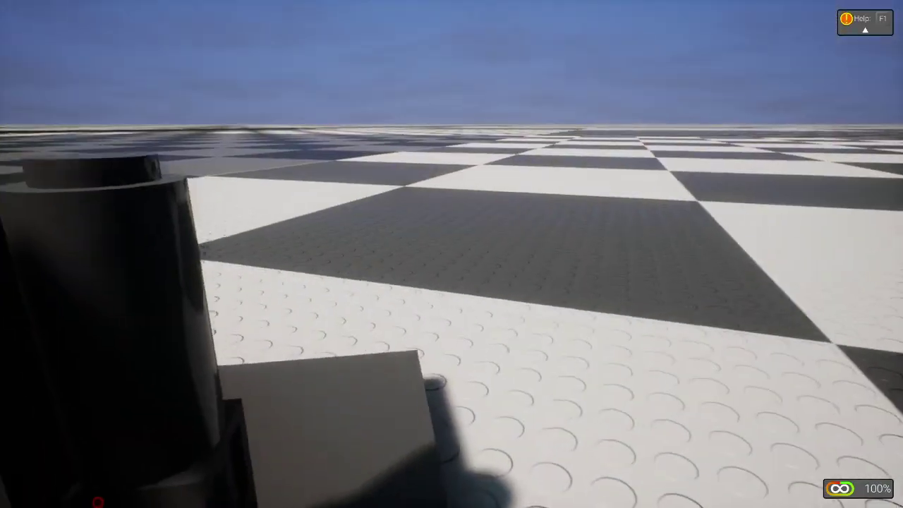
key("a")
key("w")
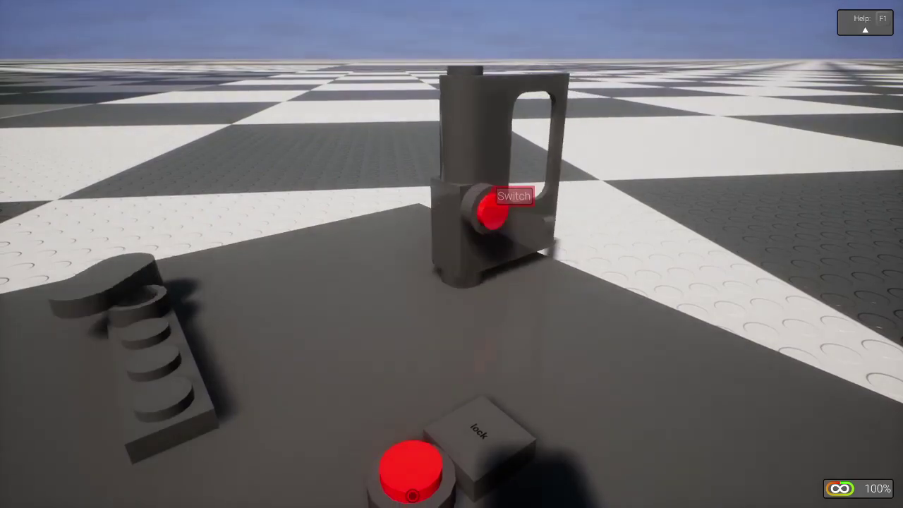
key("a")
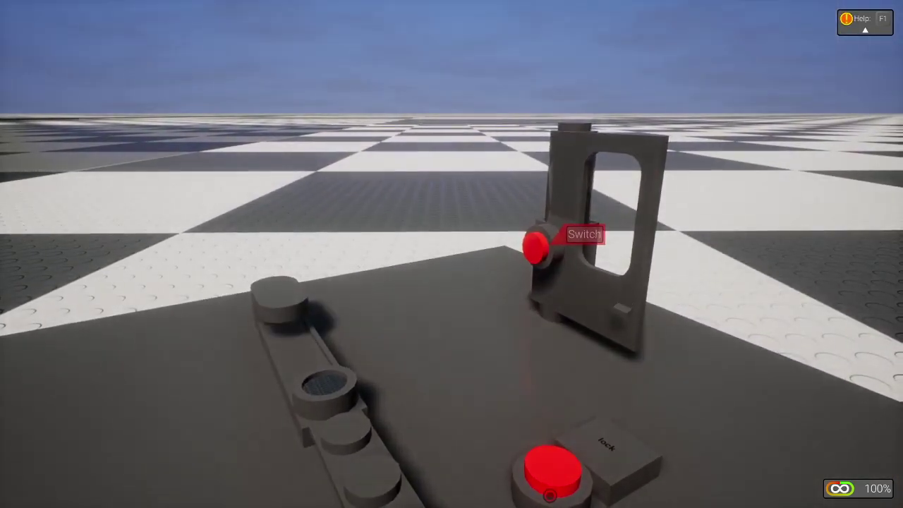
Operate the door switch repeatedly to test how the door, rounded arm and sliding sensor move.
key("e")
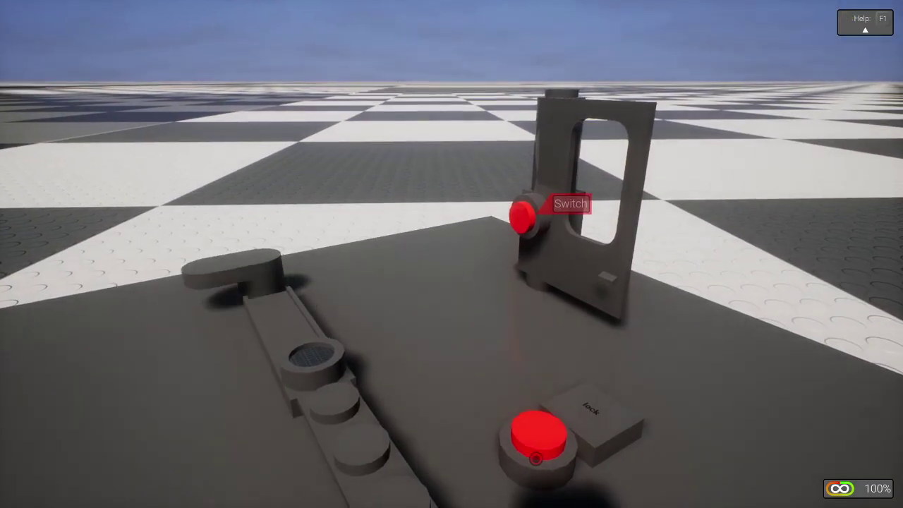
key("e")
key("e")
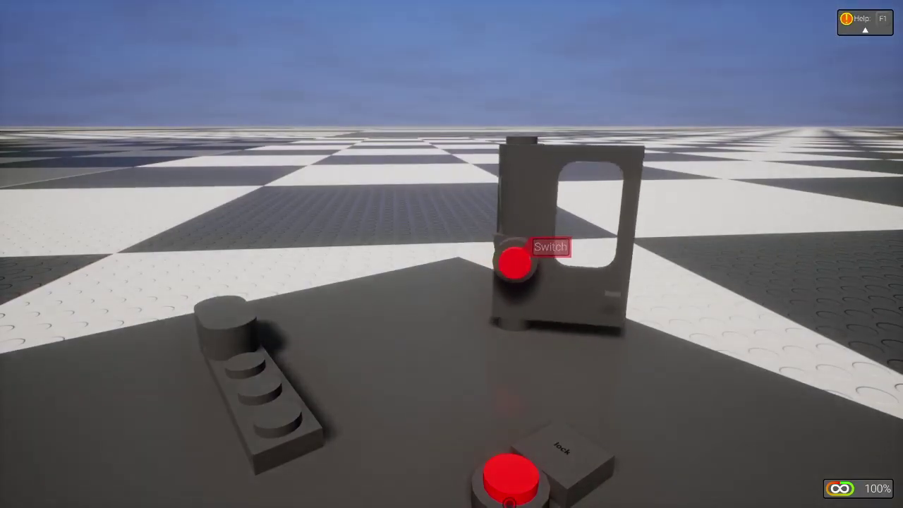
key("e")
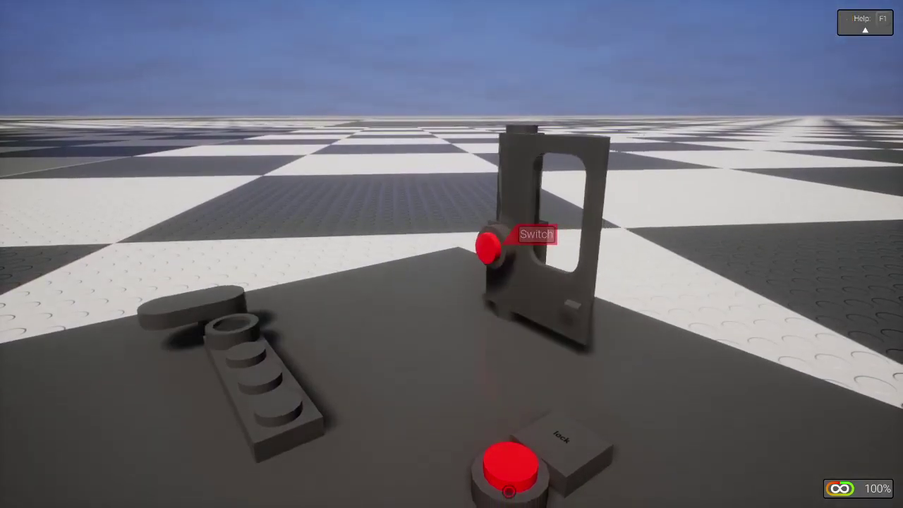